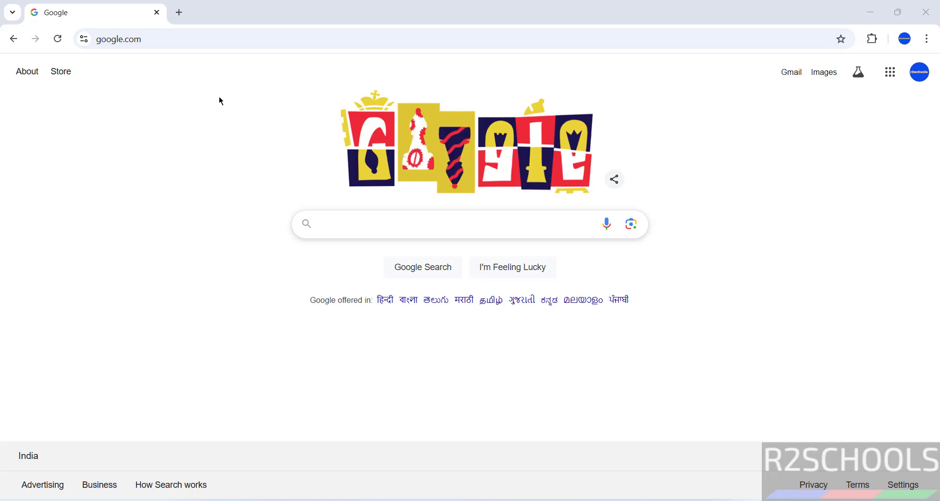
Step: Go to releases.ubuntu.com in Chrome
{"action": "left_click", "coordinate": [208, 39]}
{"action": "type", "text": "rele"}
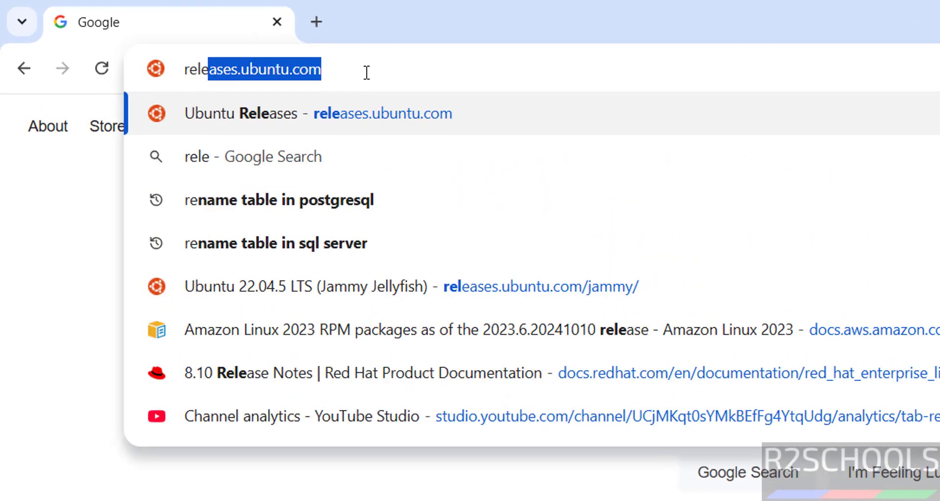
{"action": "type", "text": "ases."}
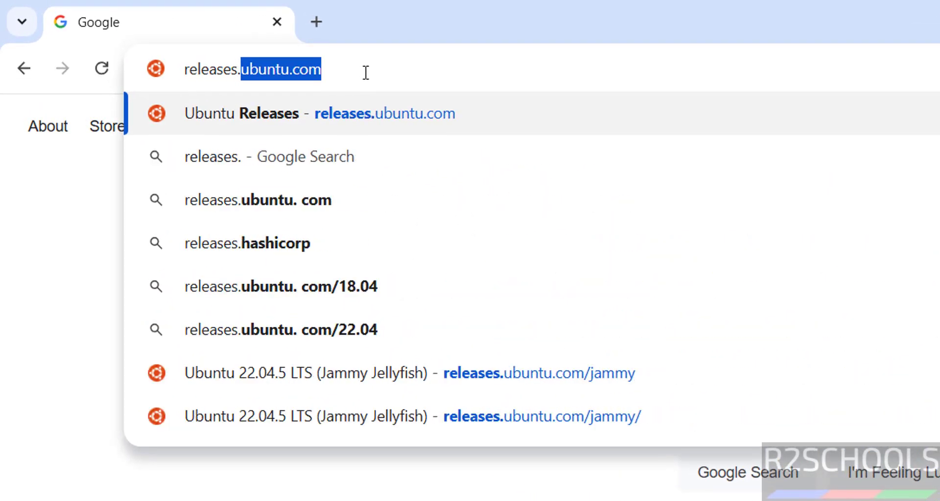
{"action": "type", "text": "ubuntu.com"}
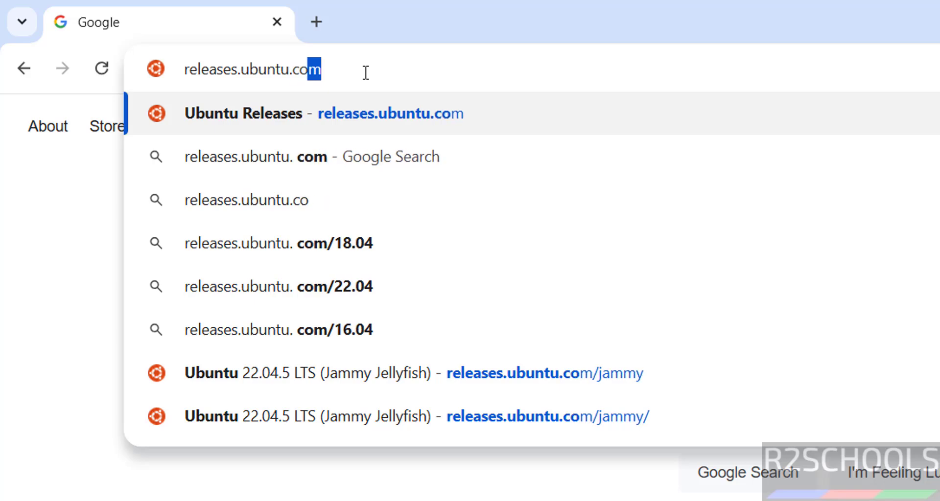
{"action": "key", "text": "Return"}
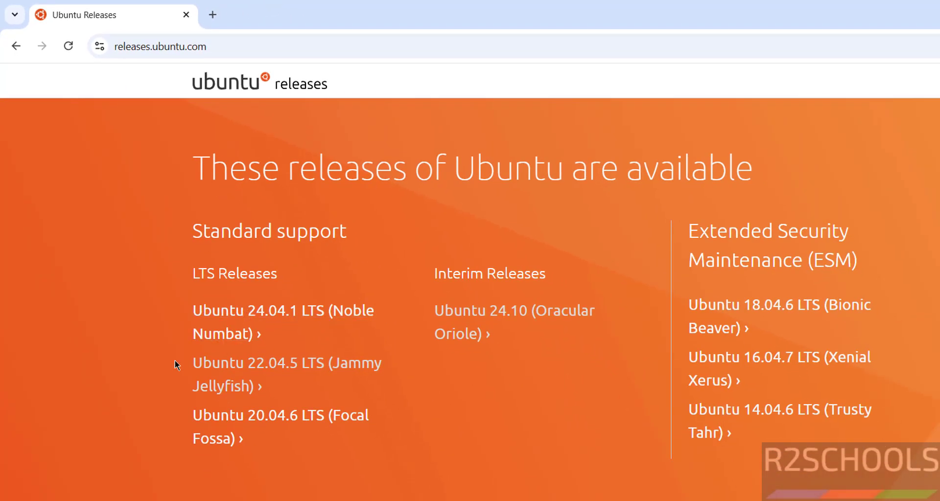
Step: Open the Ubuntu 22.04.5 LTS (Jammy Jellyfish) page and download the 64-bit PC (AMD64) desktop image
{"action": "left_click", "coordinate": [253, 369]}
{"action": "left_click", "coordinate": [263, 367]}
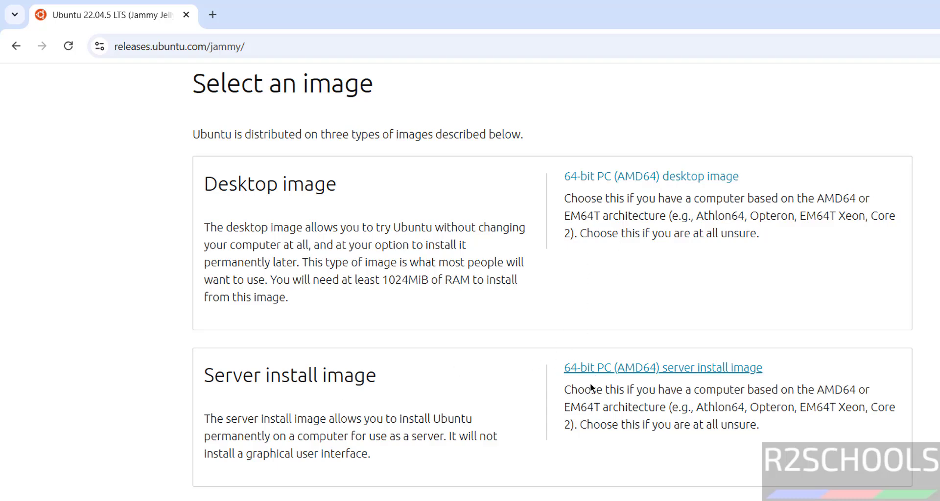
{"action": "scroll", "coordinate": [612, 373], "scroll_direction": "down", "scroll_amount": 3}
{"action": "scroll", "coordinate": [142, 417], "scroll_direction": "up", "scroll_amount": 9}
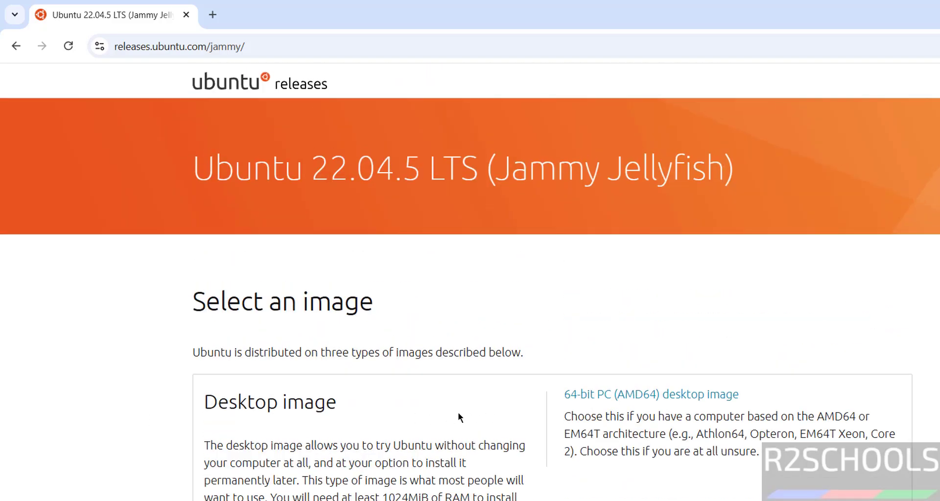
{"action": "left_click", "coordinate": [651, 396]}
Step: Cancel the ubuntu-22.04.5-desktop-amd64.iso download and remove it from Chrome's download history
{"action": "key", "text": "ctrl+j"}
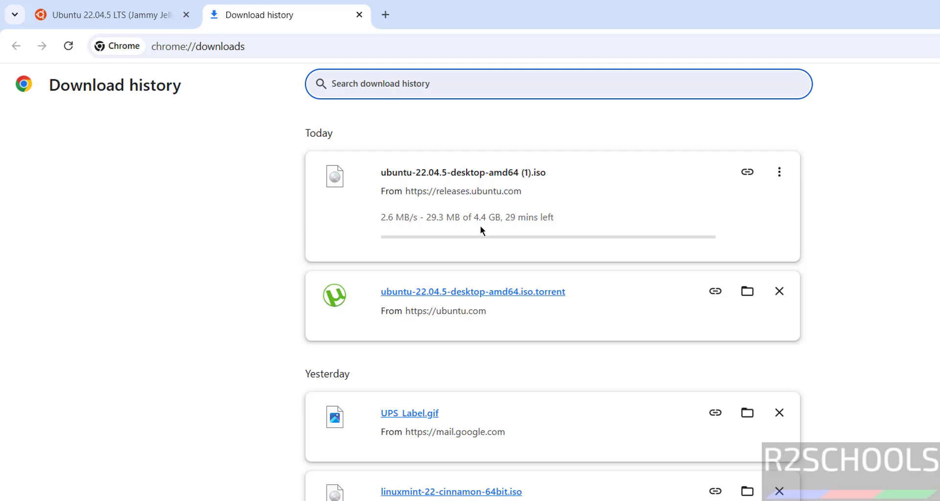
{"action": "left_click", "coordinate": [779, 171]}
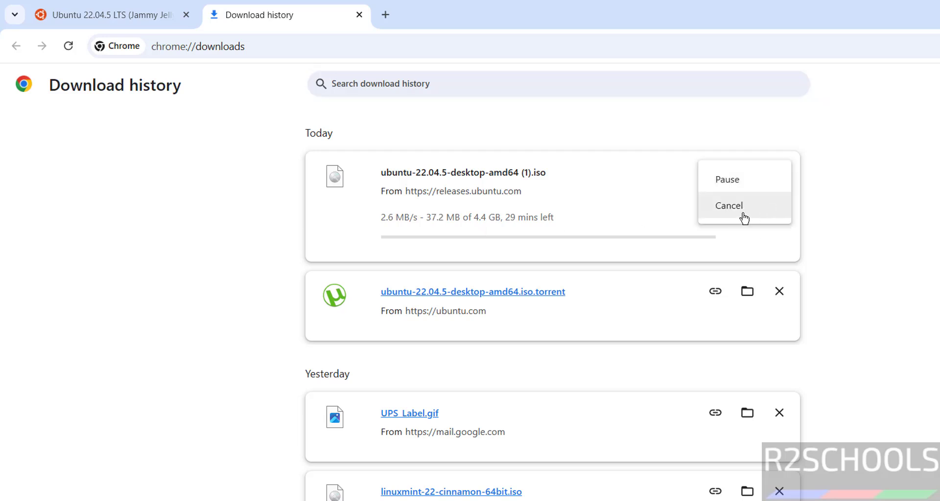
{"action": "left_click", "coordinate": [729, 210]}
{"action": "left_click", "coordinate": [779, 173]}
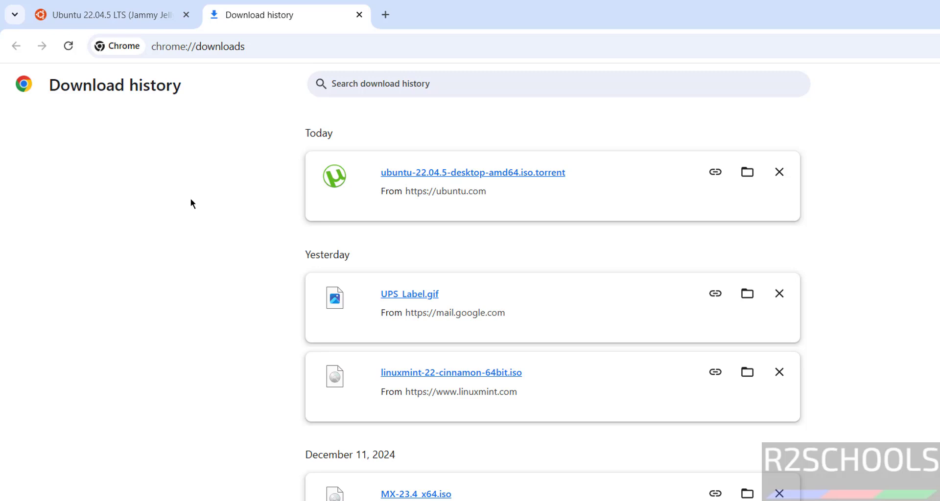
Step: Launch VMware Workstation Pro from Windows search
{"action": "key", "text": "super"}
{"action": "type", "text": "vmware"}
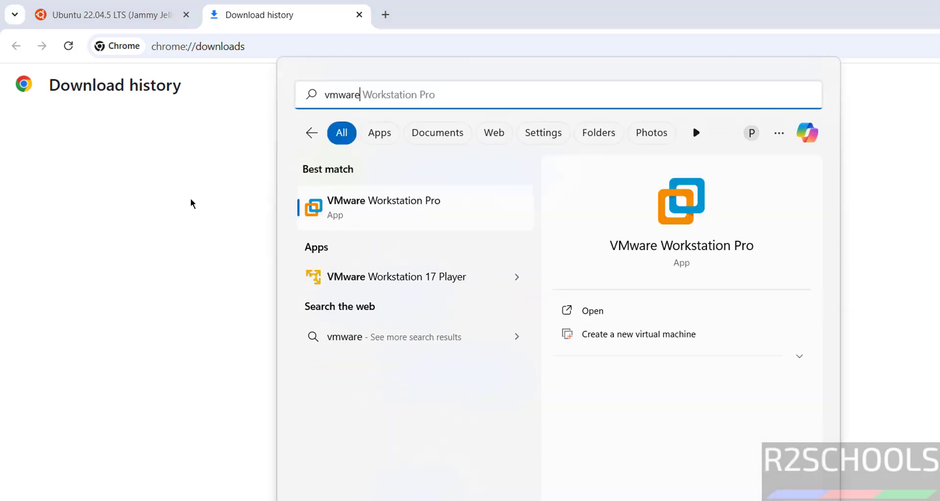
{"action": "left_click", "coordinate": [352, 206]}
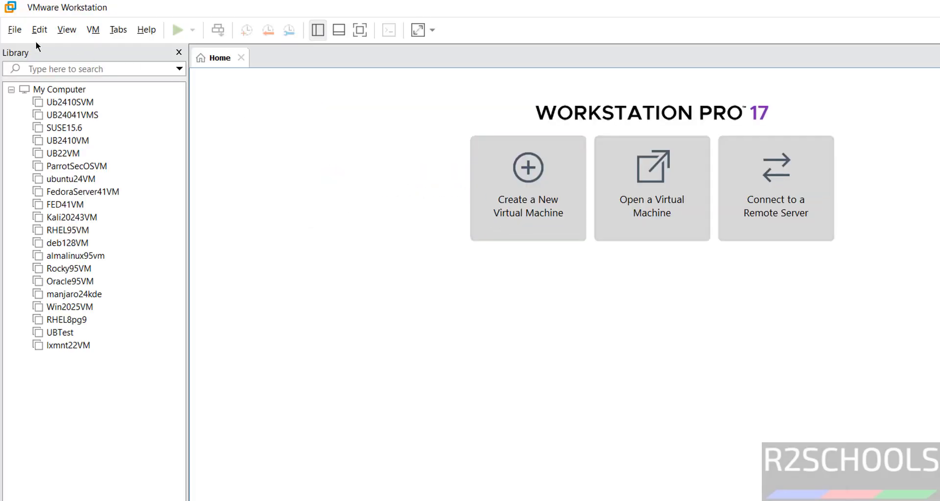
Step: Start a Typical new virtual machine installing from ubuntu-22.04.5-desktop-amd64.iso
{"action": "left_click", "coordinate": [14, 29]}
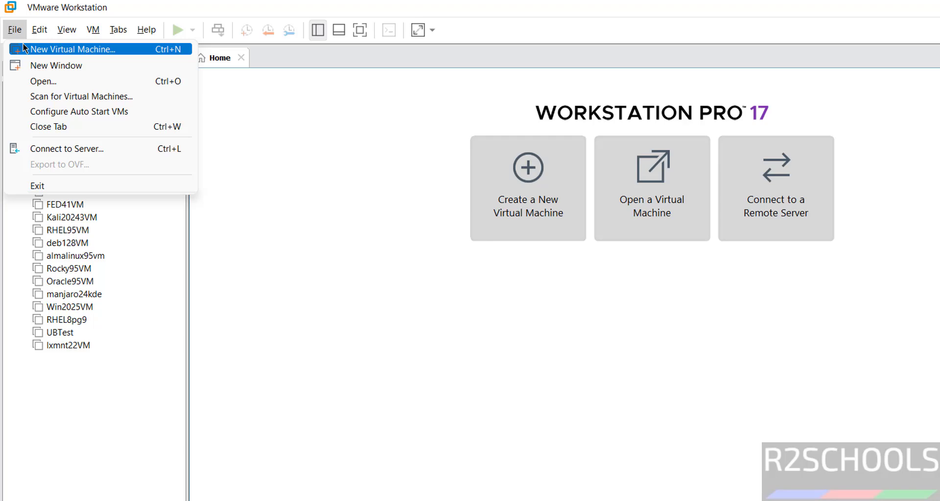
{"action": "left_click", "coordinate": [24, 48]}
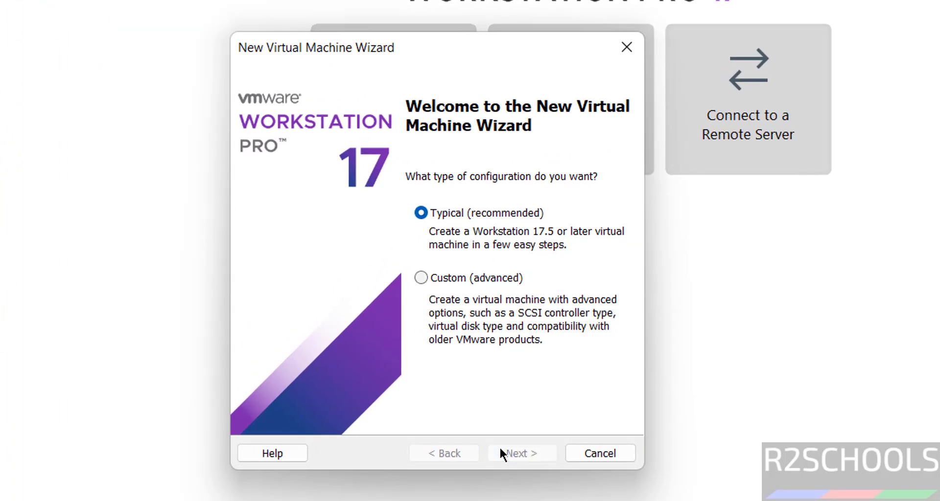
{"action": "left_click", "coordinate": [610, 439]}
{"action": "left_click", "coordinate": [292, 255]}
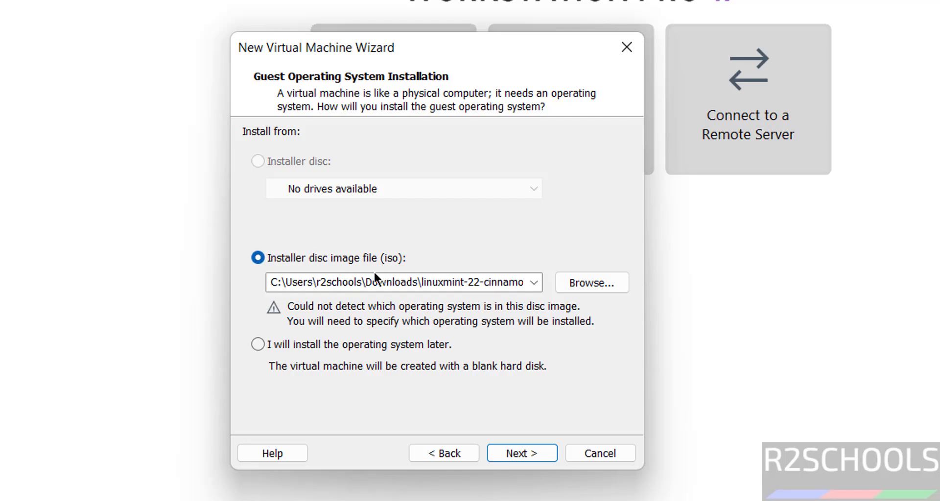
{"action": "left_click", "coordinate": [591, 283]}
{"action": "left_click", "coordinate": [466, 252]}
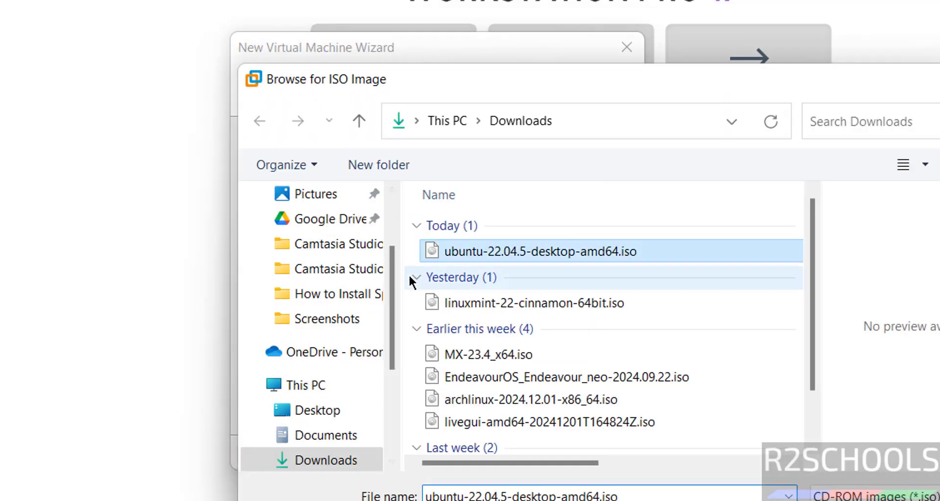
{"action": "key", "text": "Return"}
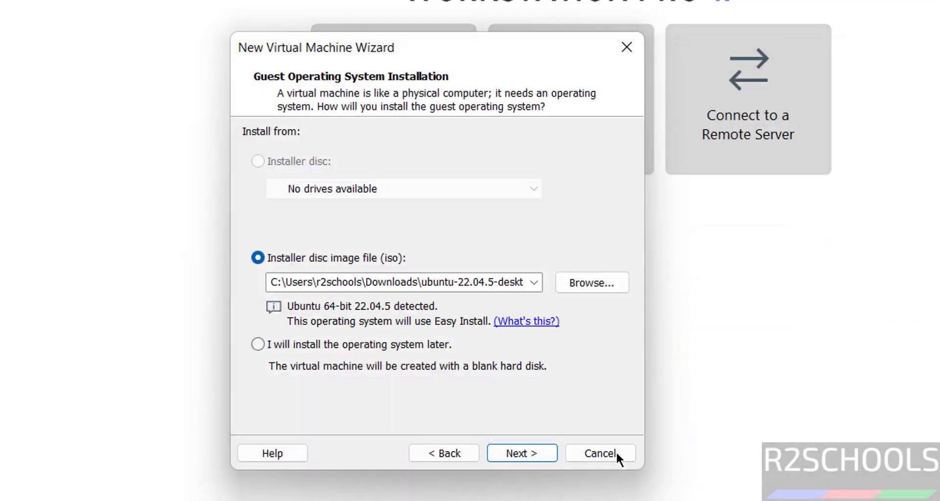
Step: Enter 'administrator' as Easy Install full name and user name, plus the account password and confirmation
{"action": "left_click", "coordinate": [531, 452]}
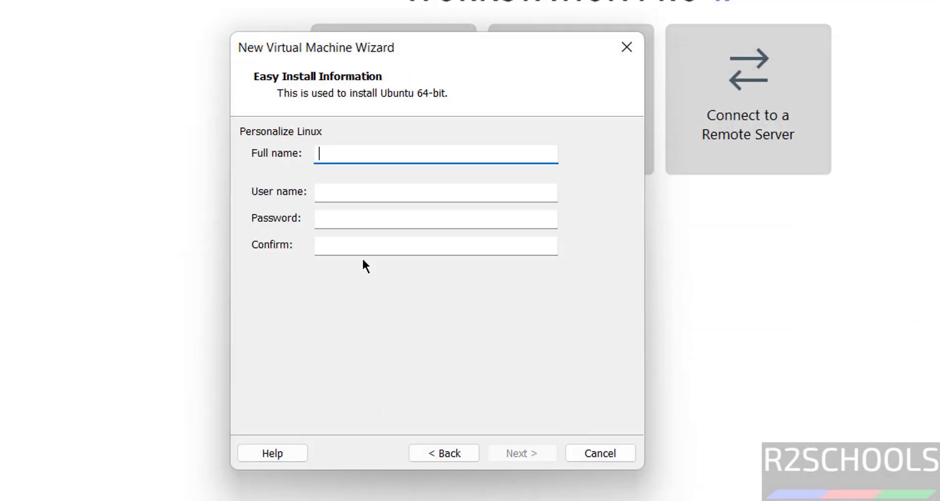
{"action": "type", "text": "administrator"}
{"action": "key", "text": "Tab"}
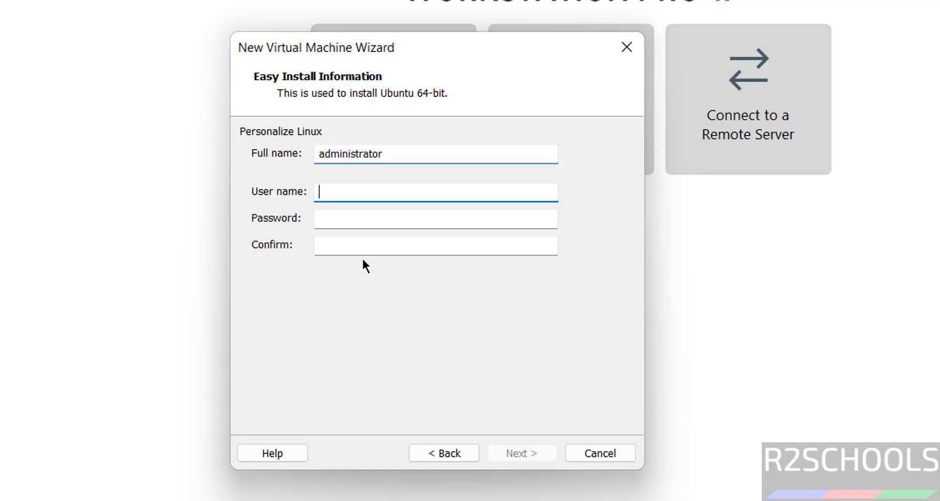
{"action": "type", "text": "adminis"}
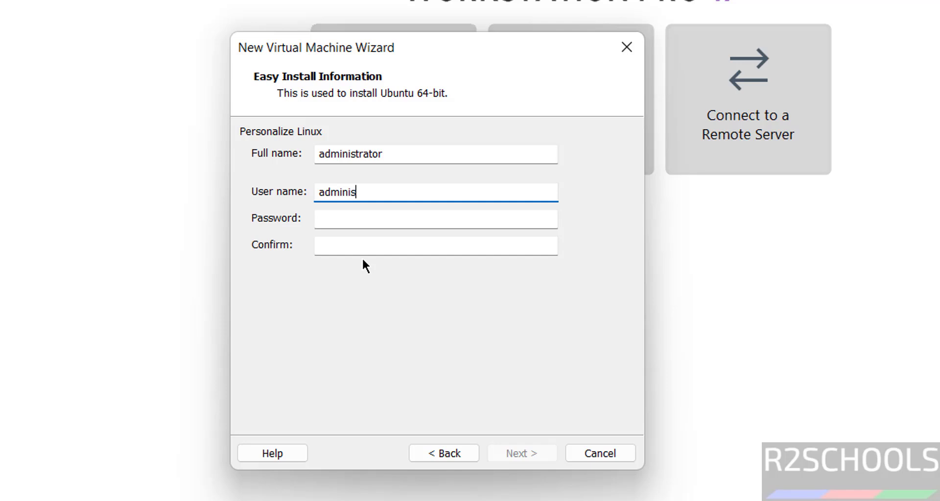
{"action": "type", "text": "trator"}
{"action": "key", "text": "Tab"}
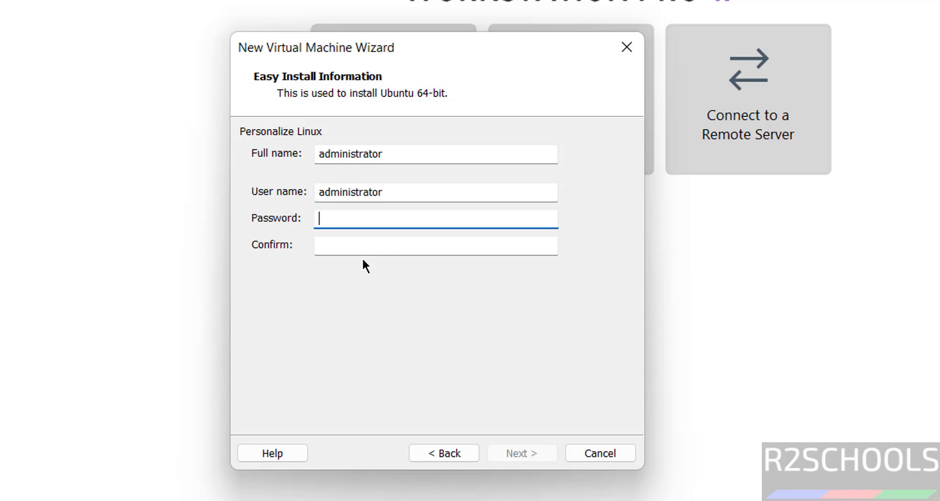
{"action": "type", "text": "admin@123"}
{"action": "key", "text": "Tab"}
{"action": "type", "text": "admin@123"}
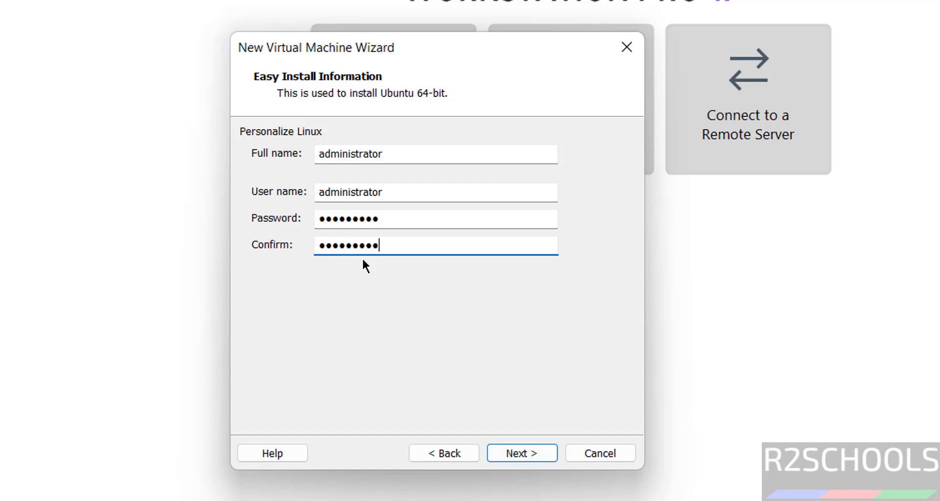
{"action": "left_click", "coordinate": [511, 451]}
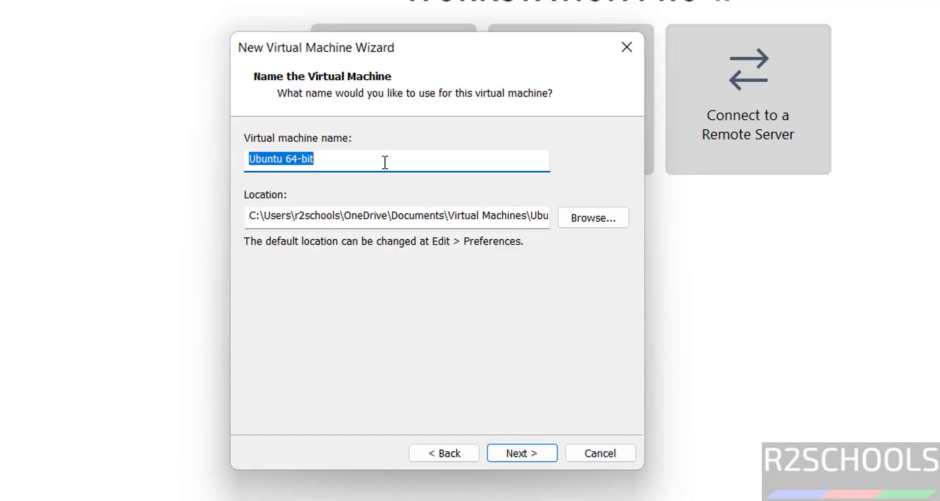
Step: Name the virtual machine UB225LTS
{"action": "type", "text": "UB"}
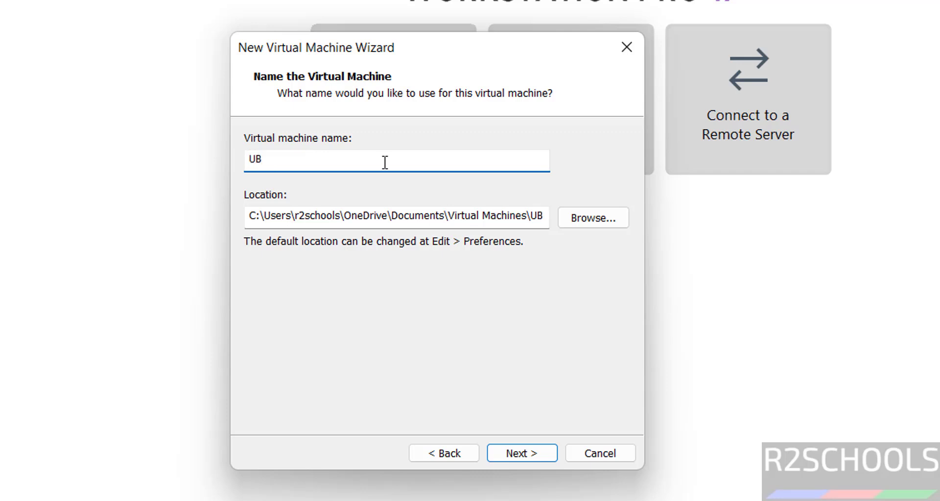
{"action": "type", "text": "22"}
{"action": "type", "text": "LTS"}
{"action": "key", "text": "Left"}
{"action": "key", "text": "Left"}
{"action": "key", "text": "Right"}
{"action": "type", "text": "5"}
Step: Create a new UB225LTS folder under D:\VMs and set it as the machine's location
{"action": "left_click", "coordinate": [591, 219]}
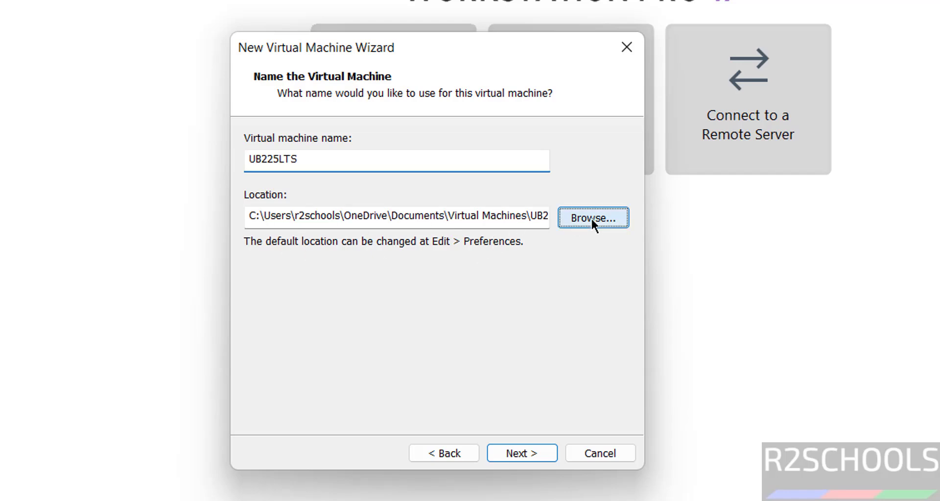
{"action": "left_click", "coordinate": [324, 292]}
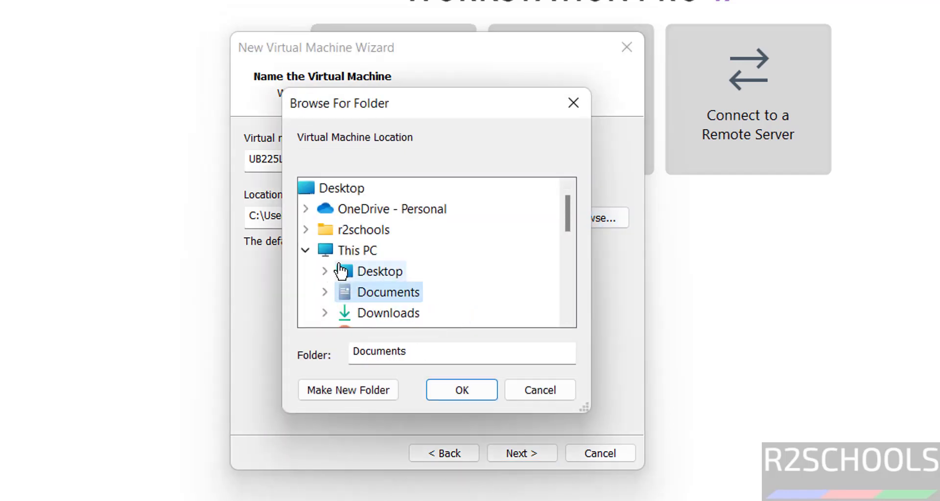
{"action": "left_click", "coordinate": [370, 252]}
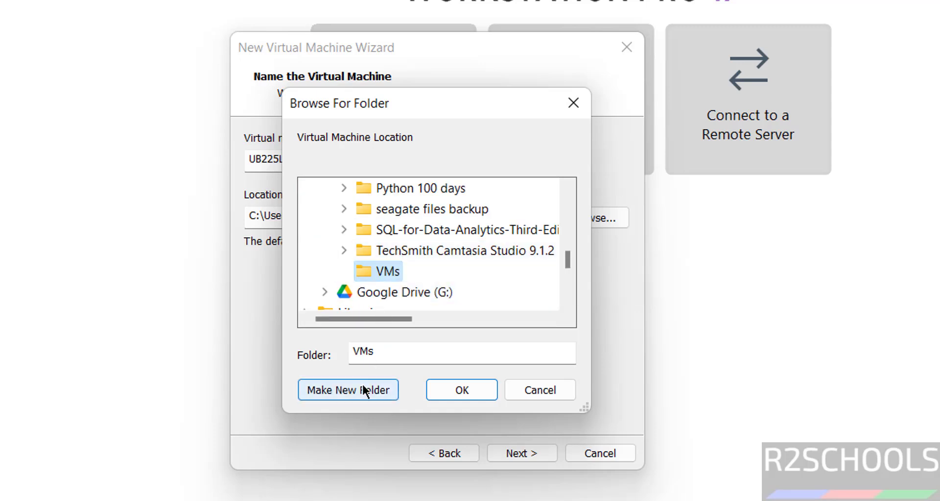
{"action": "left_click", "coordinate": [362, 388]}
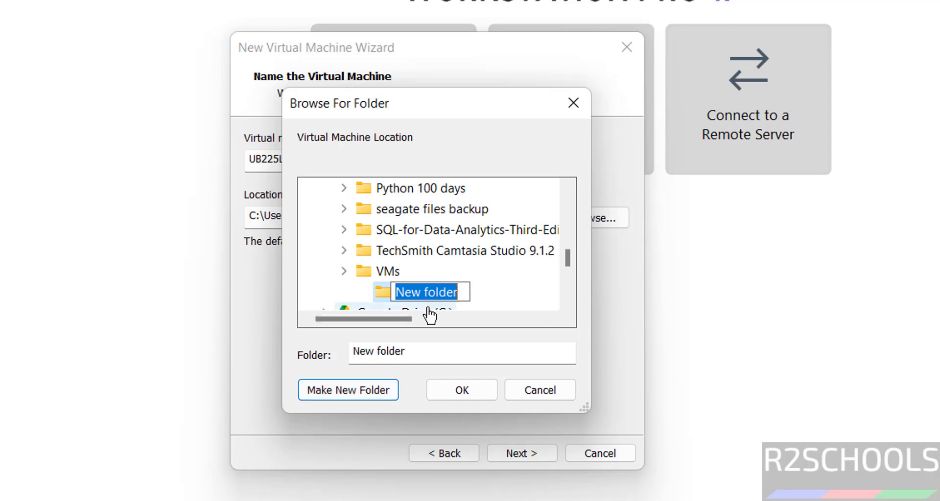
{"action": "type", "text": "How to Download and Install Ubuntu 22.04.5 LTS VMWare"}
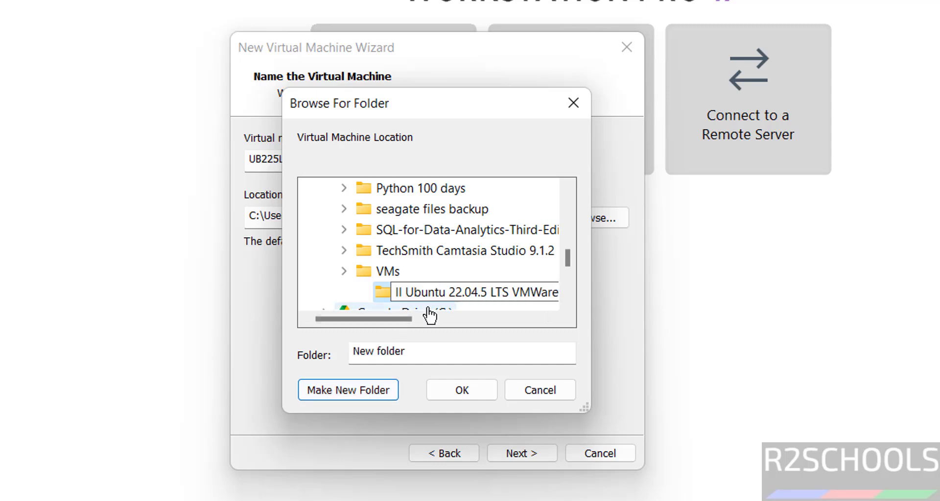
{"action": "key", "text": "ctrl+a"}
{"action": "key", "text": "BackSpace"}
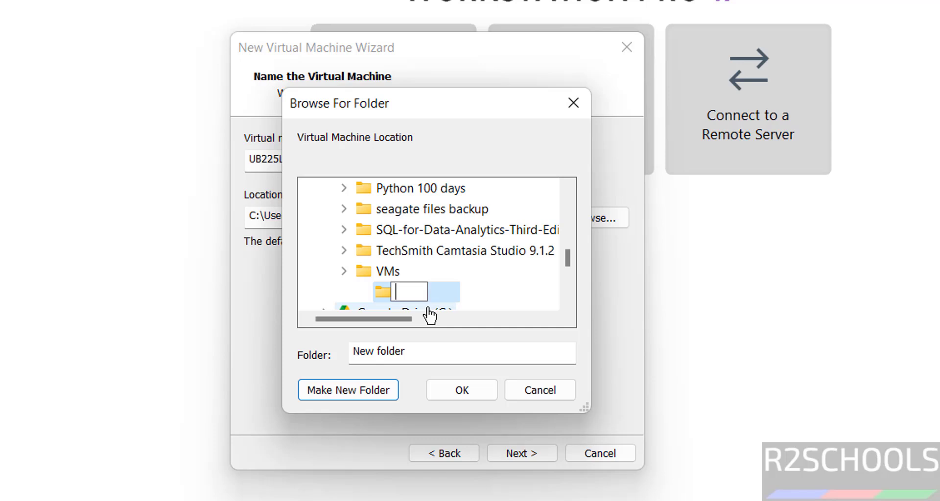
{"action": "type", "text": "UB225"}
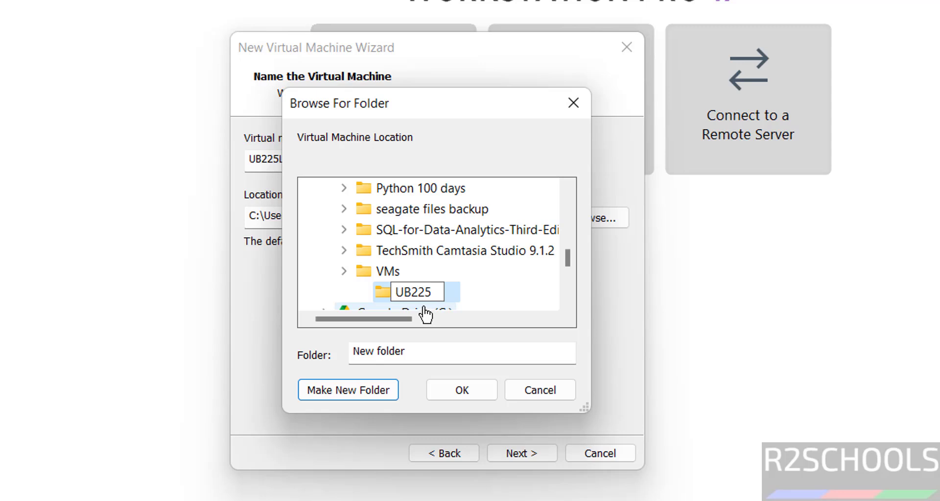
{"action": "left_click_drag", "start_coordinate": [444, 105], "coordinate": [587, 107]}
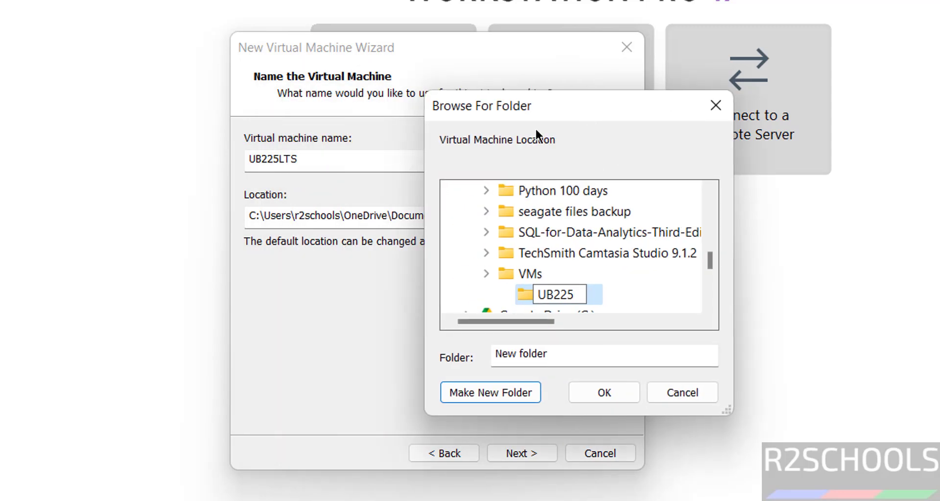
{"action": "type", "text": "LTS"}
{"action": "left_click", "coordinate": [613, 392]}
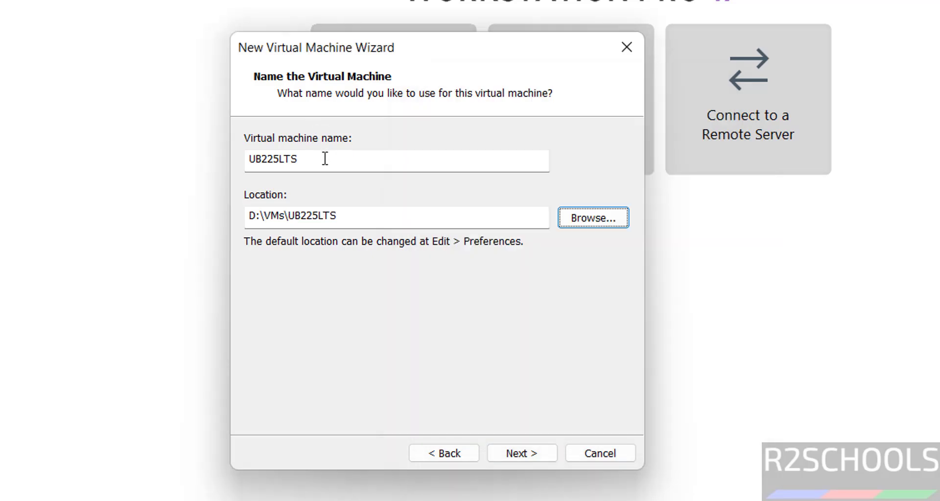
Step: Give the VM a 100 GB disk stored as a single file and finish creating it
{"action": "left_click", "coordinate": [515, 452]}
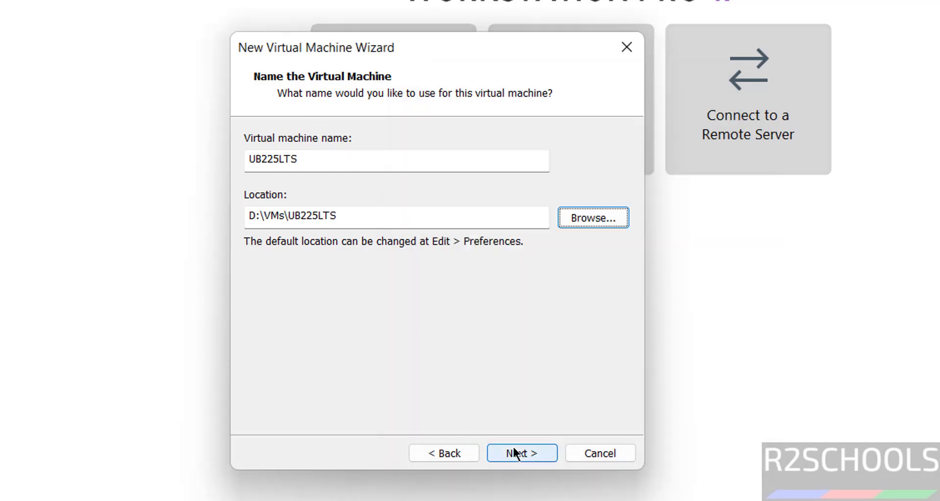
{"action": "left_click", "coordinate": [322, 264]}
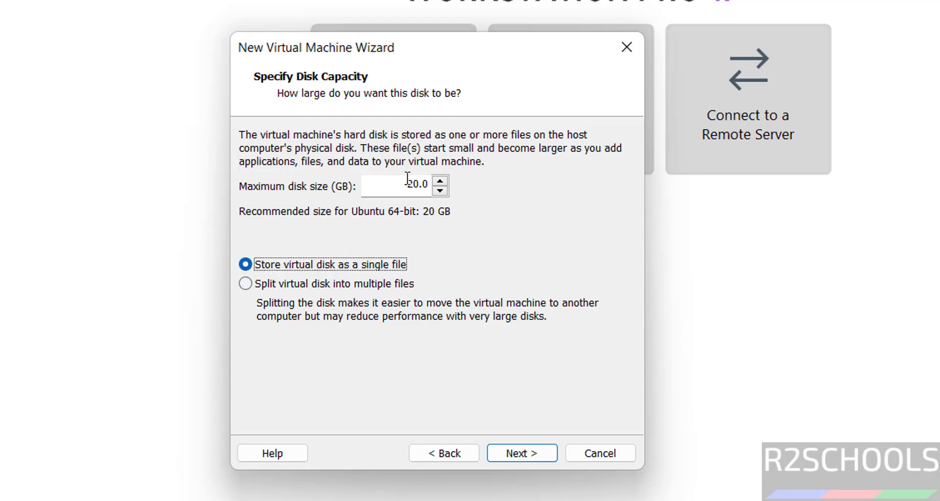
{"action": "left_click_drag", "start_coordinate": [414, 189], "coordinate": [401, 190]}
{"action": "type", "text": "3"}
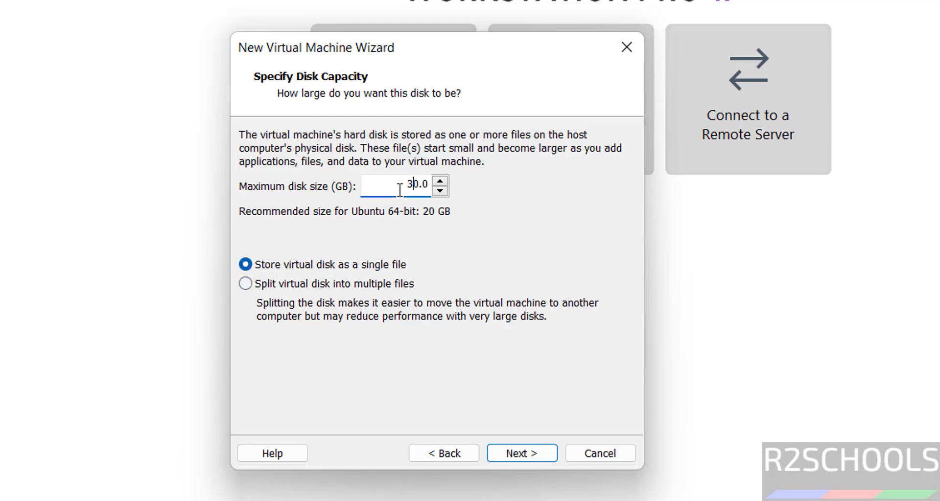
{"action": "double_click", "coordinate": [414, 185]}
{"action": "type", "text": "100"}
{"action": "left_click", "coordinate": [532, 456]}
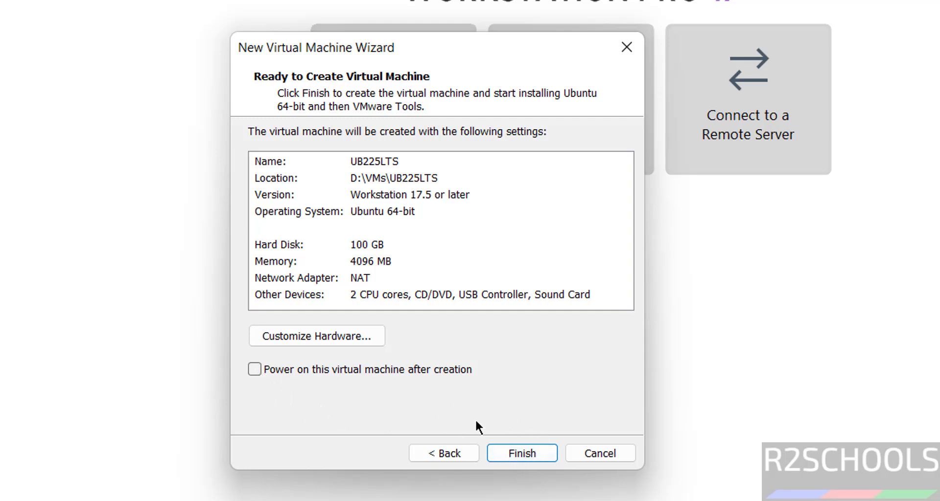
{"action": "left_click", "coordinate": [520, 457]}
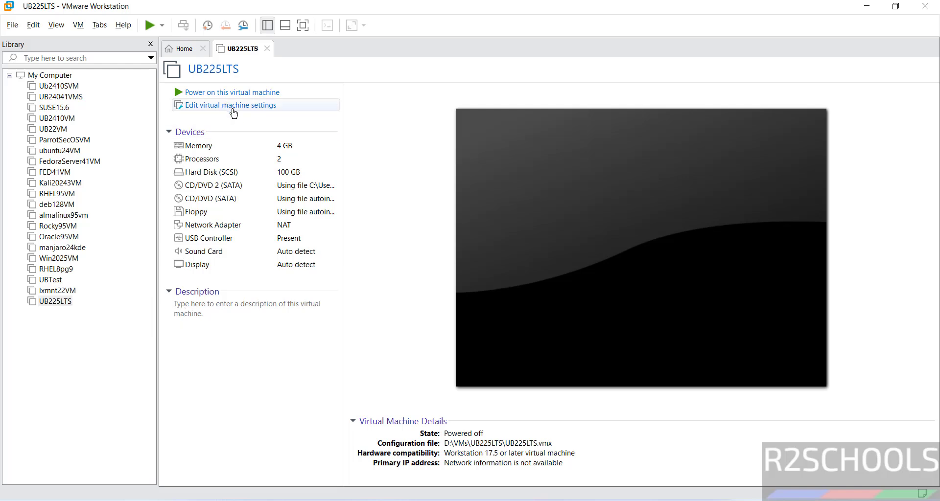
Step: Power on the UB225LTS virtual machine after browsing its context and VM menus
{"action": "right_click", "coordinate": [66, 300]}
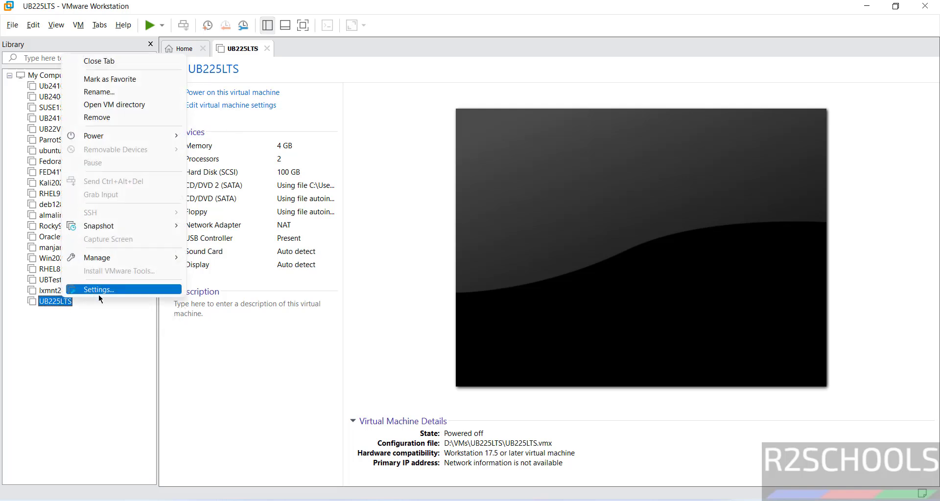
{"action": "left_click", "coordinate": [110, 337]}
{"action": "left_click", "coordinate": [78, 29]}
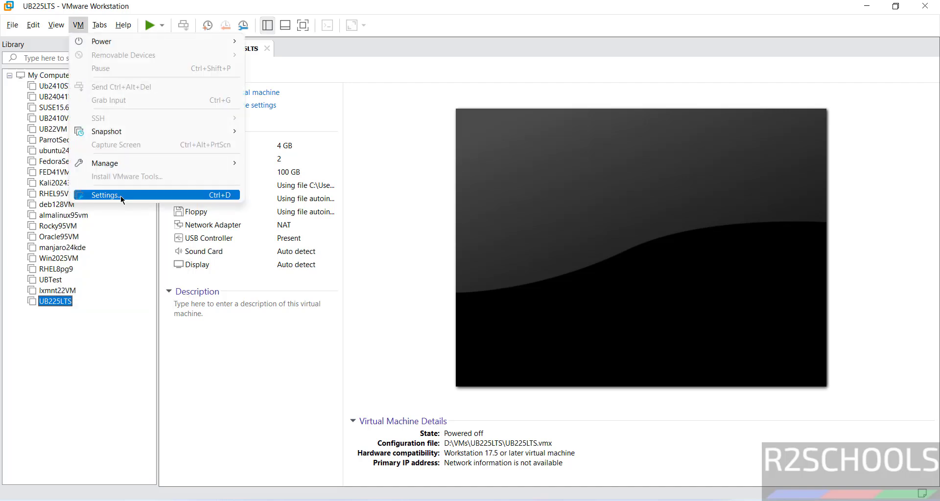
{"action": "left_click", "coordinate": [236, 380]}
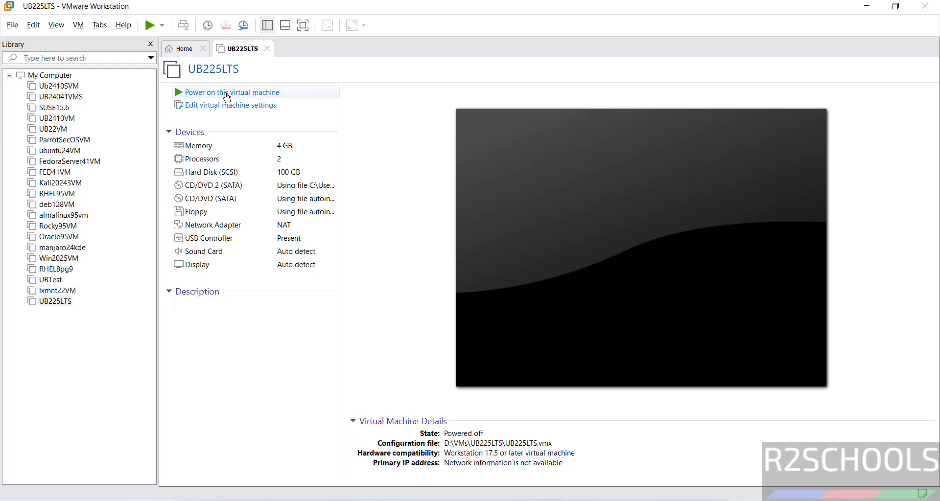
{"action": "left_click", "coordinate": [226, 93]}
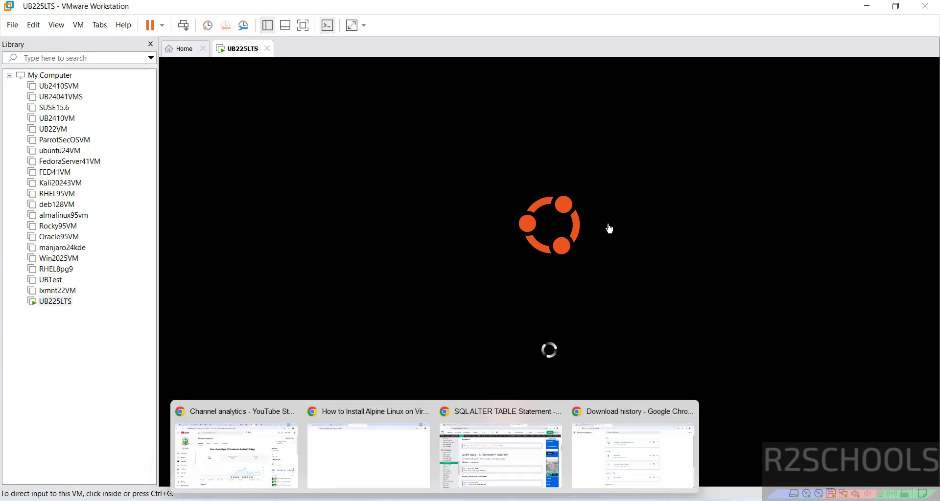
Step: Accept English (US) keyboard and Normal installation with update downloads during install turned off
{"action": "left_click", "coordinate": [606, 227]}
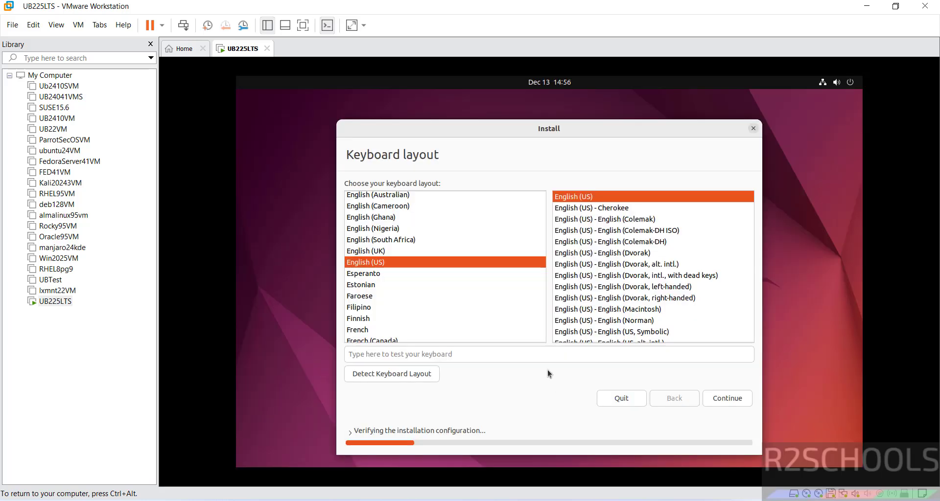
{"action": "left_click", "coordinate": [726, 398]}
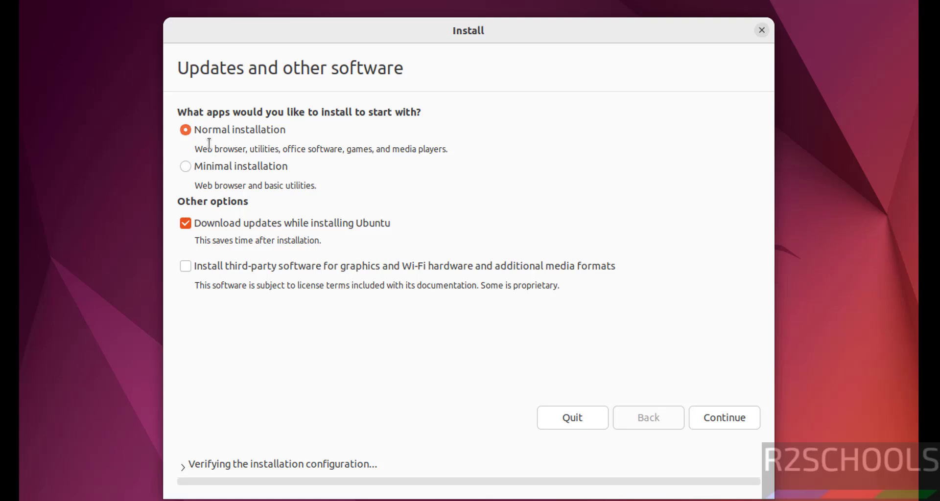
{"action": "left_click_drag", "start_coordinate": [208, 144], "coordinate": [445, 146]}
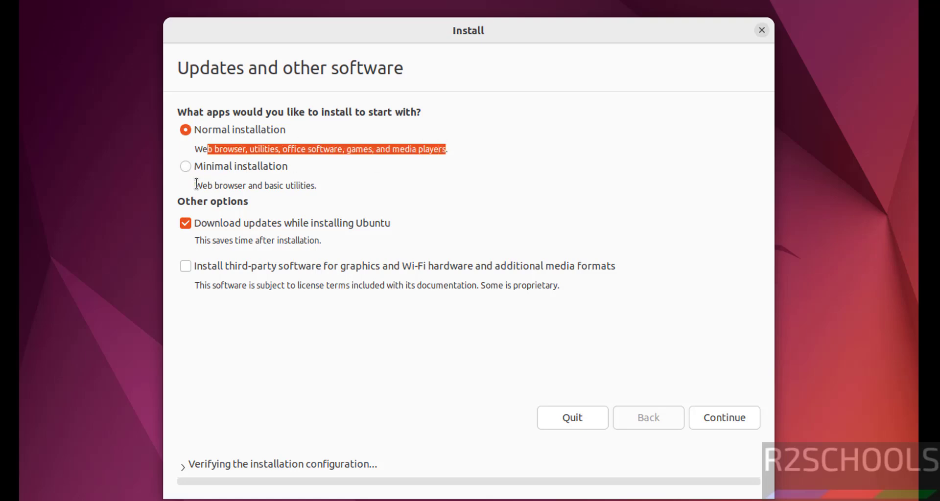
{"action": "left_click_drag", "start_coordinate": [194, 185], "coordinate": [322, 181]}
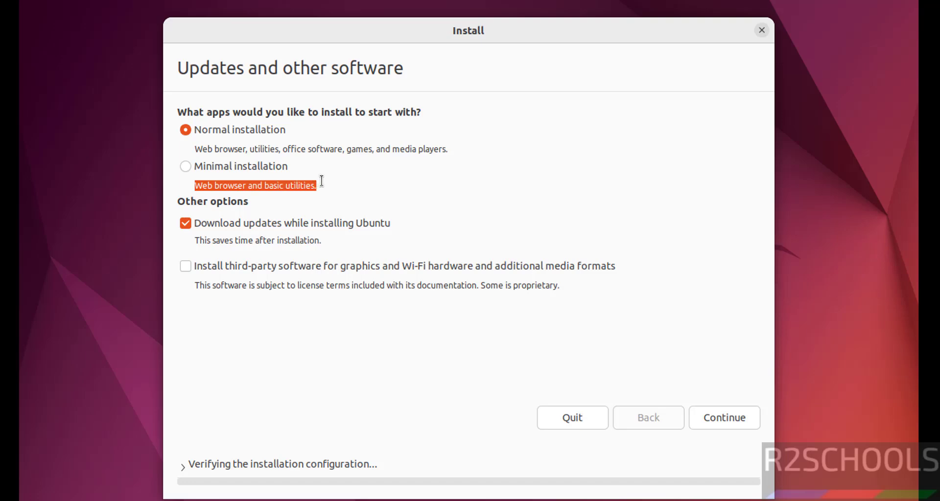
{"action": "left_click", "coordinate": [188, 224]}
{"action": "left_click", "coordinate": [736, 424]}
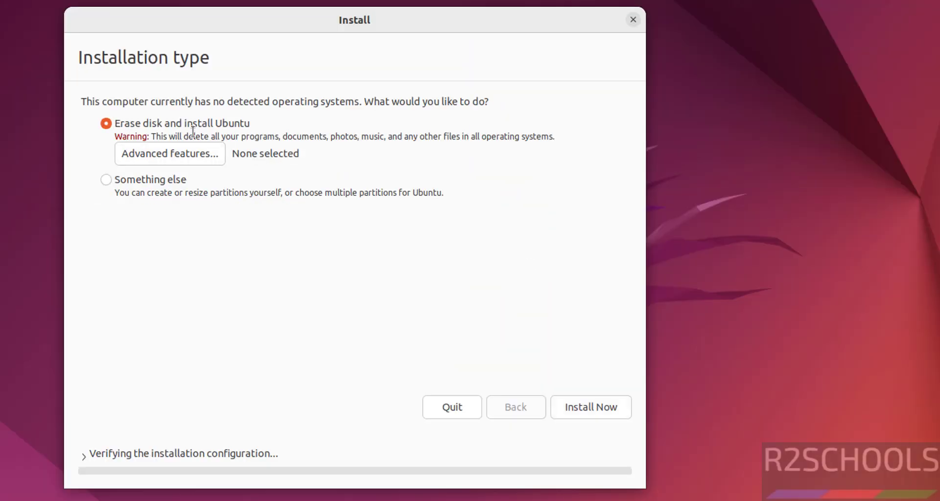
Step: Install with Erase disk, confirm the partition changes, and set the time zone to Kolkata
{"action": "left_click", "coordinate": [583, 406]}
{"action": "left_click", "coordinate": [545, 320]}
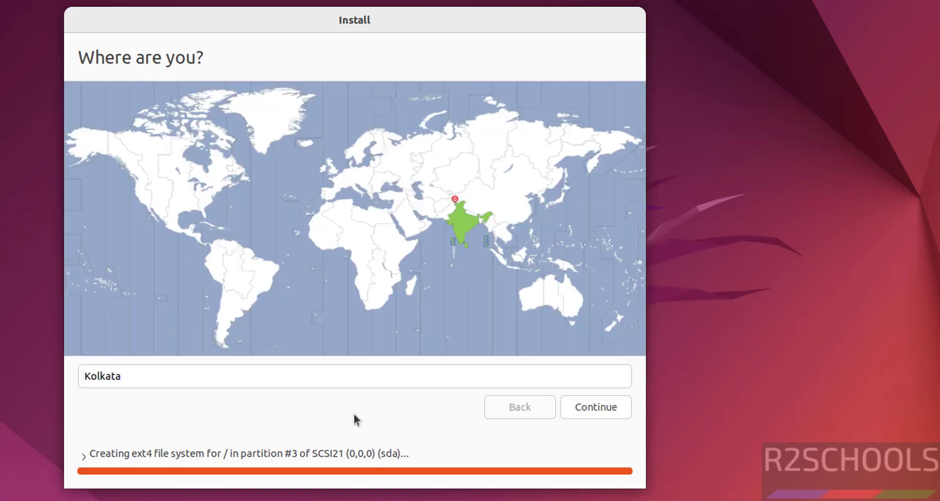
{"action": "left_click", "coordinate": [213, 385]}
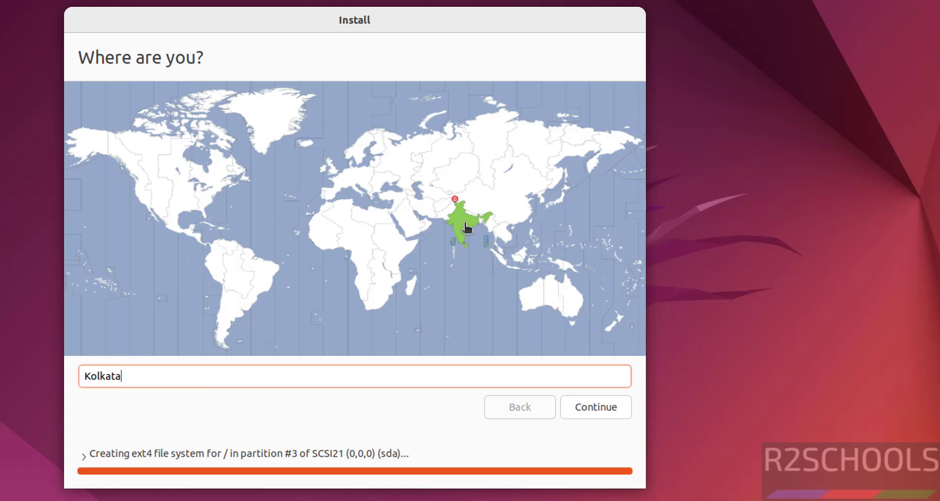
{"action": "left_click", "coordinate": [159, 197]}
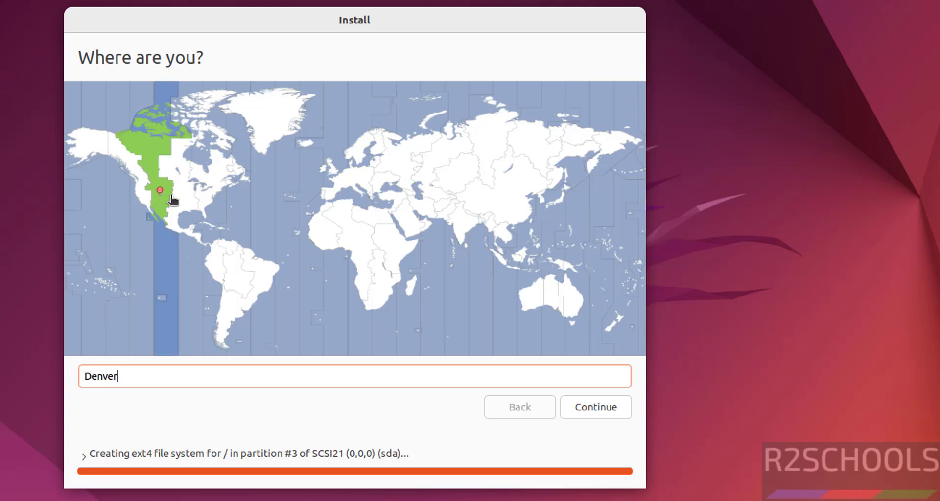
{"action": "left_click", "coordinate": [179, 198]}
{"action": "left_click", "coordinate": [463, 234]}
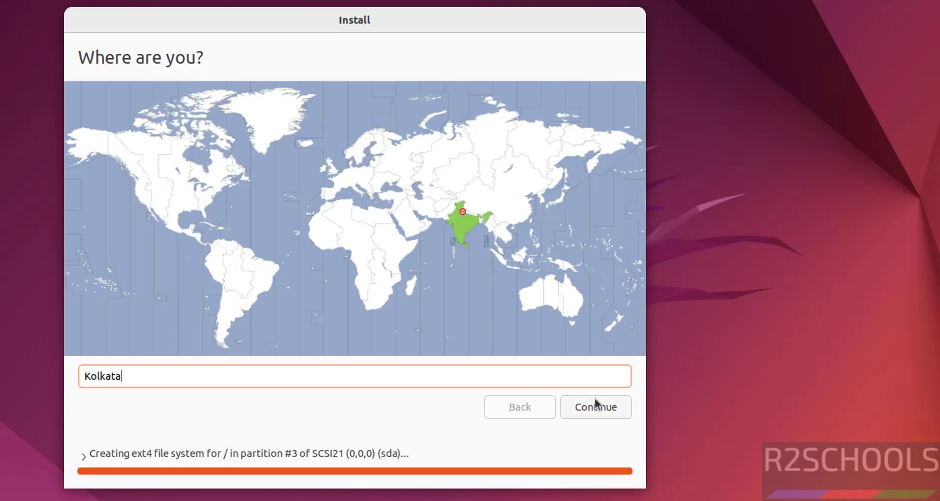
{"action": "left_click", "coordinate": [598, 415]}
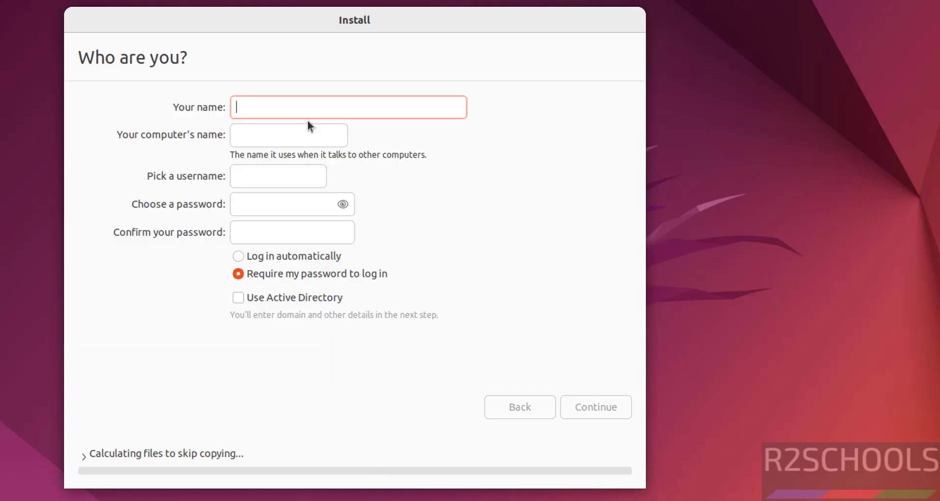
Step: Enter the user's name and set the computer name to ub225vm
{"action": "type", "text": "r2schools"}
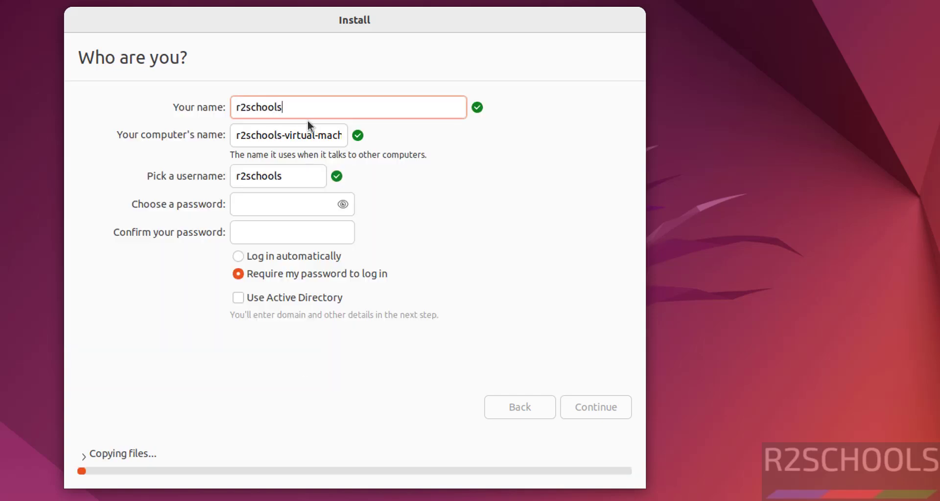
{"action": "key", "text": "Tab"}
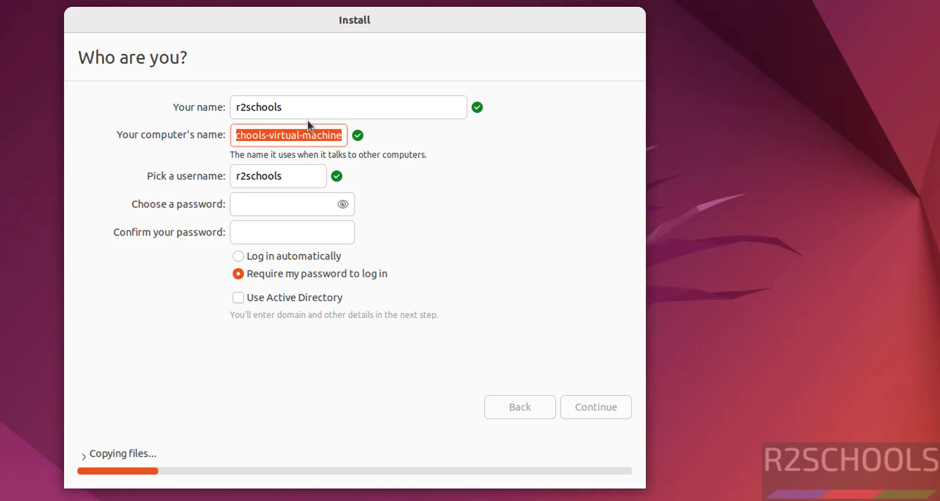
{"action": "type", "text": "ub225"}
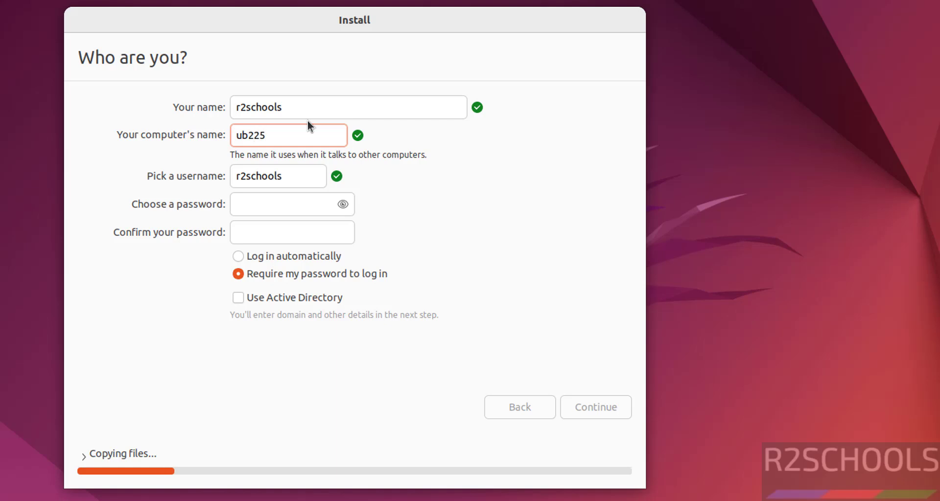
{"action": "type", "text": "vm"}
{"action": "key", "text": "Tab"}
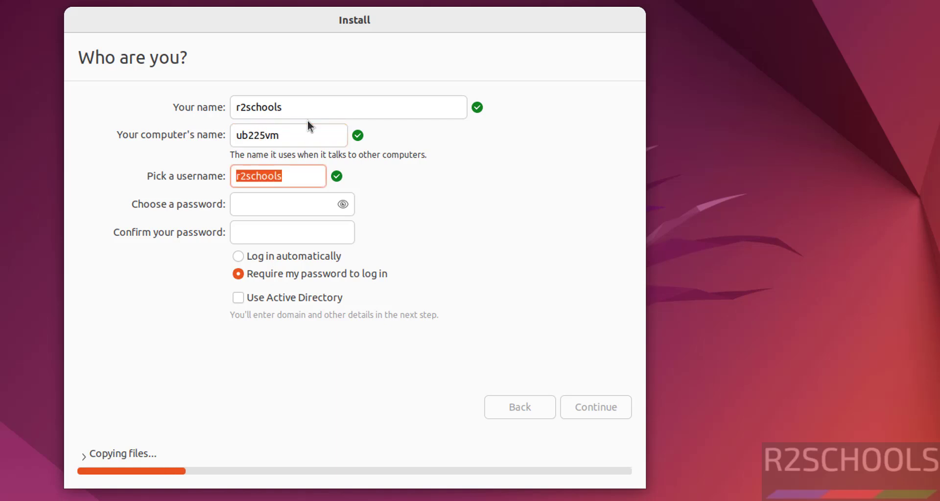
{"action": "left_click_drag", "start_coordinate": [306, 111], "coordinate": [219, 120]}
Step: Enter and confirm the account password, then continue the installation
{"action": "left_click", "coordinate": [261, 207]}
{"action": "type", "text": "●●●●●●●●●"}
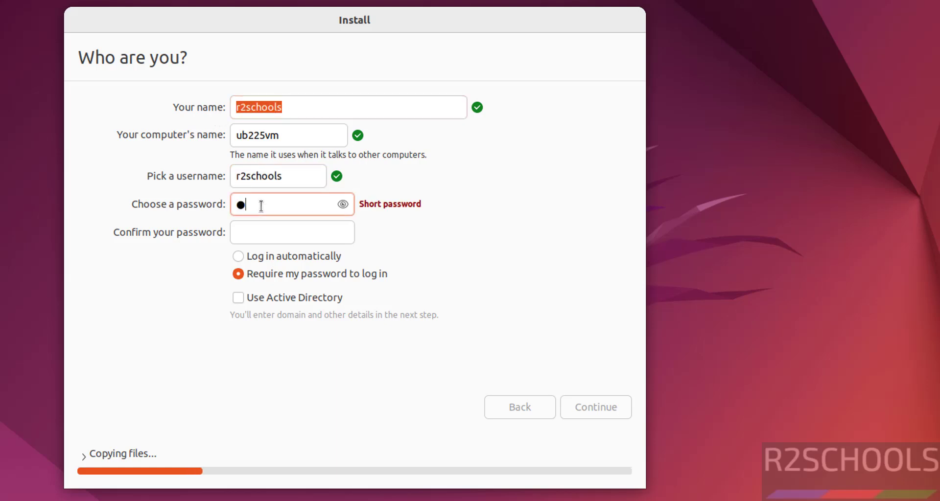
{"action": "key", "text": "Tab"}
{"action": "type", "text": "●●●●●●●"}
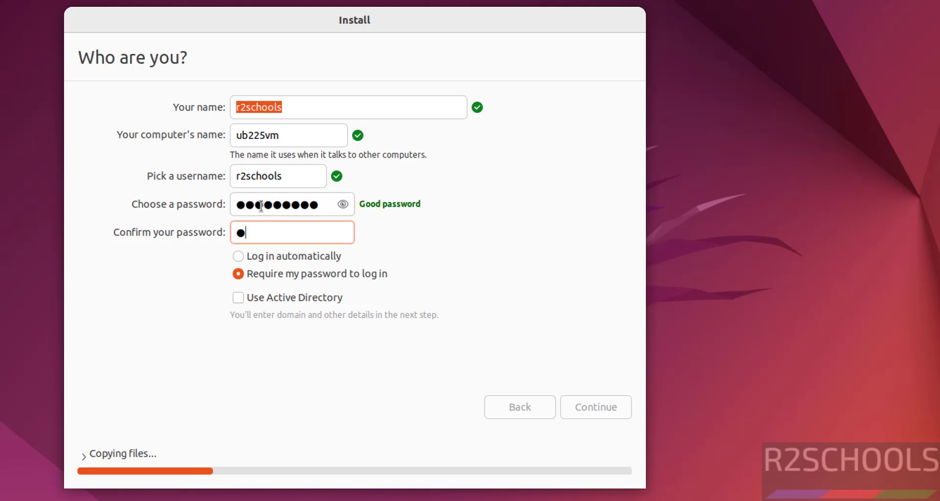
{"action": "type", "text": "●●"}
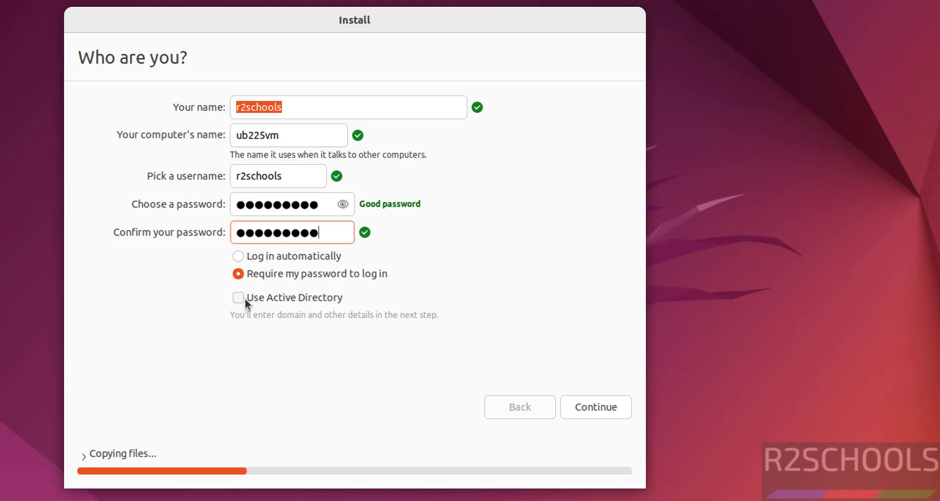
{"action": "left_click", "coordinate": [591, 404]}
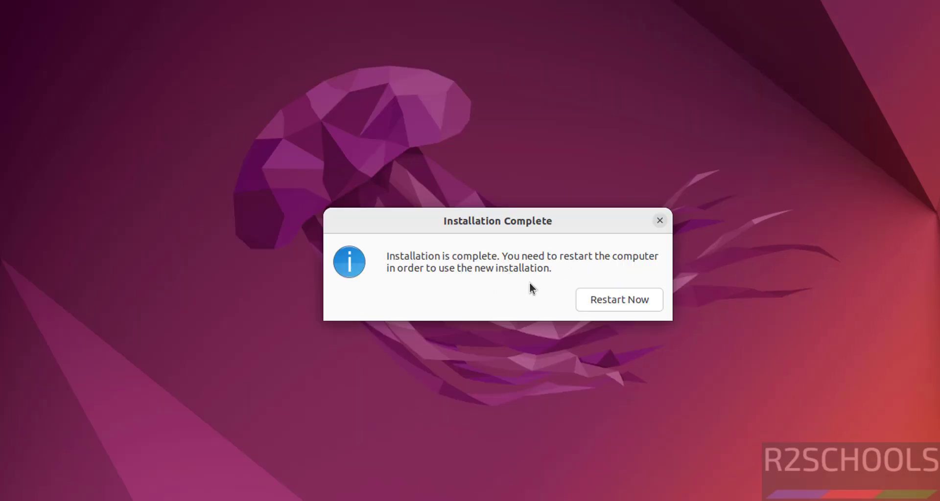
Step: Restart the VM into the newly installed Ubuntu
{"action": "left_click", "coordinate": [622, 302]}
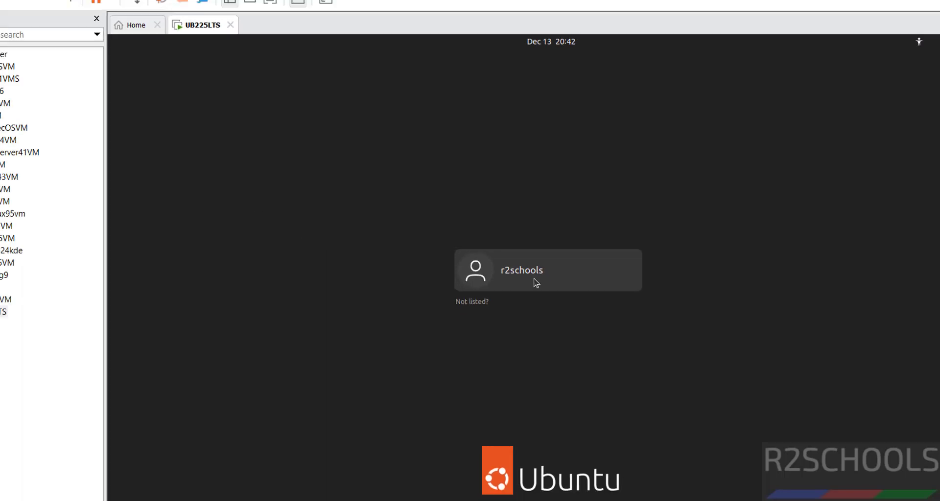
Step: Log in to the new user account and switch the VM to full screen
{"action": "left_click", "coordinate": [536, 283]}
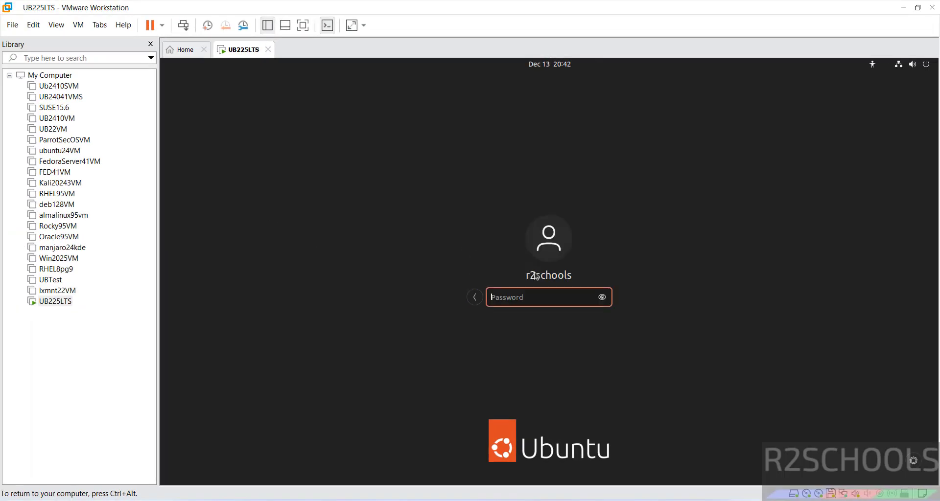
{"action": "type", "text": "*********"}
{"action": "key", "text": "Return"}
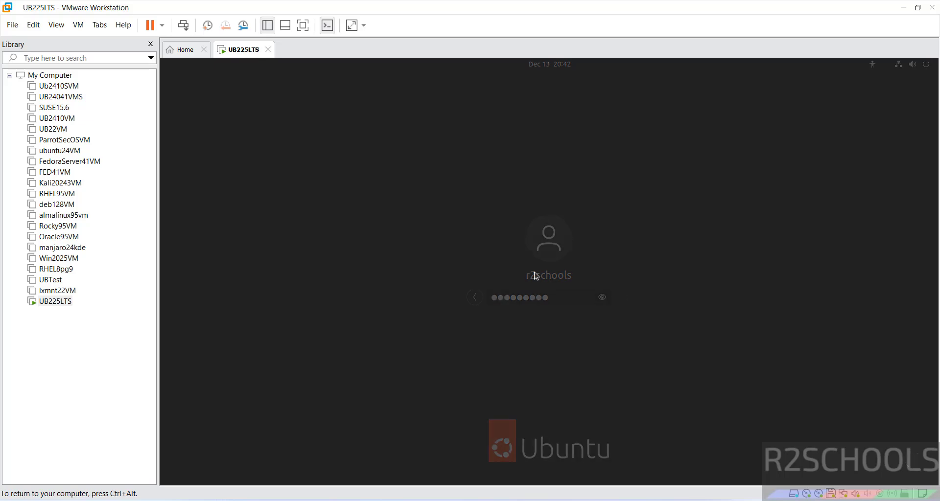
{"action": "left_click", "coordinate": [303, 26]}
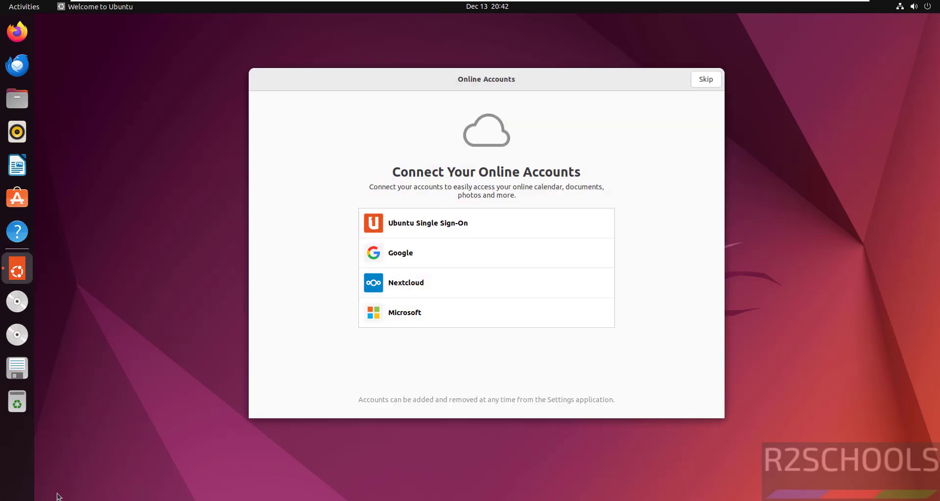
Step: Finish the Welcome to Ubuntu wizard, skipping online accounts, Ubuntu Pro and system reporting
{"action": "left_click", "coordinate": [706, 80]}
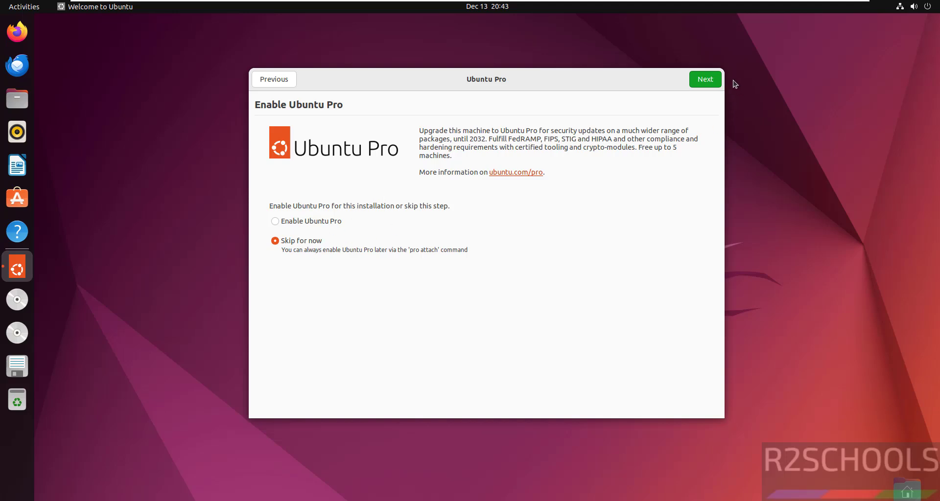
{"action": "left_click", "coordinate": [707, 86]}
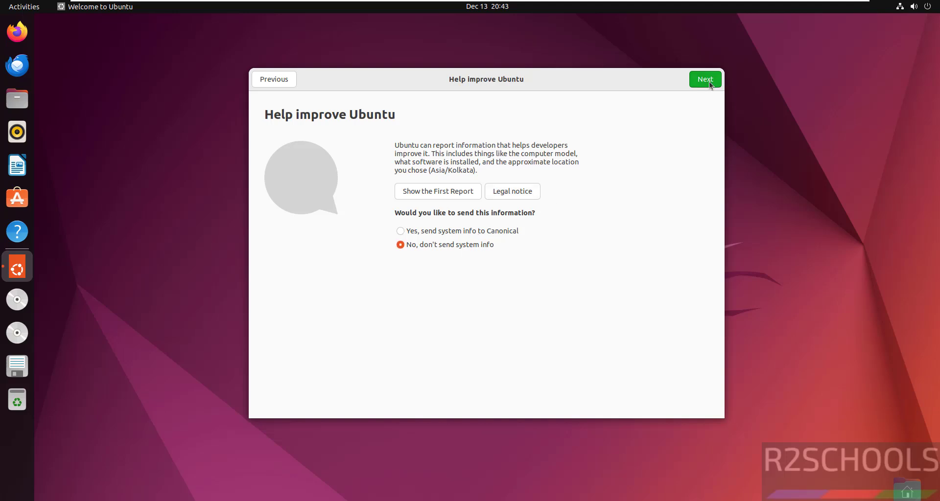
{"action": "left_click", "coordinate": [710, 85]}
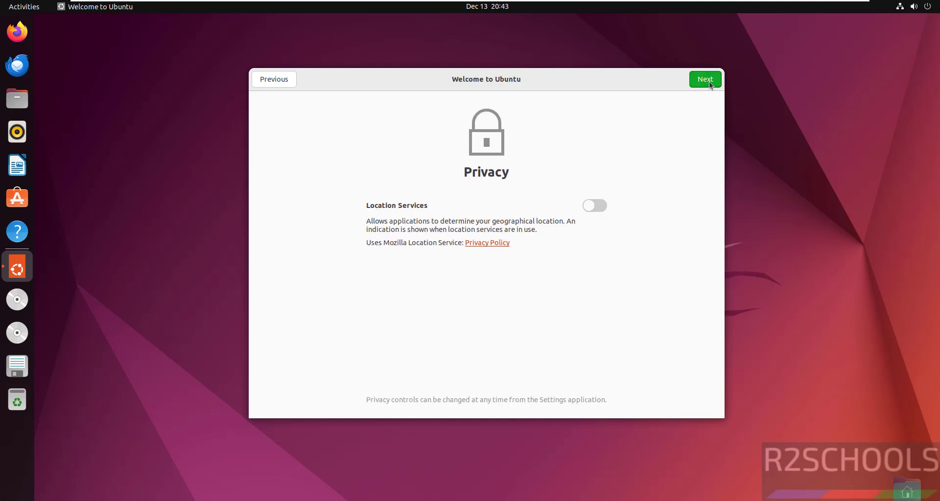
{"action": "left_click", "coordinate": [710, 84]}
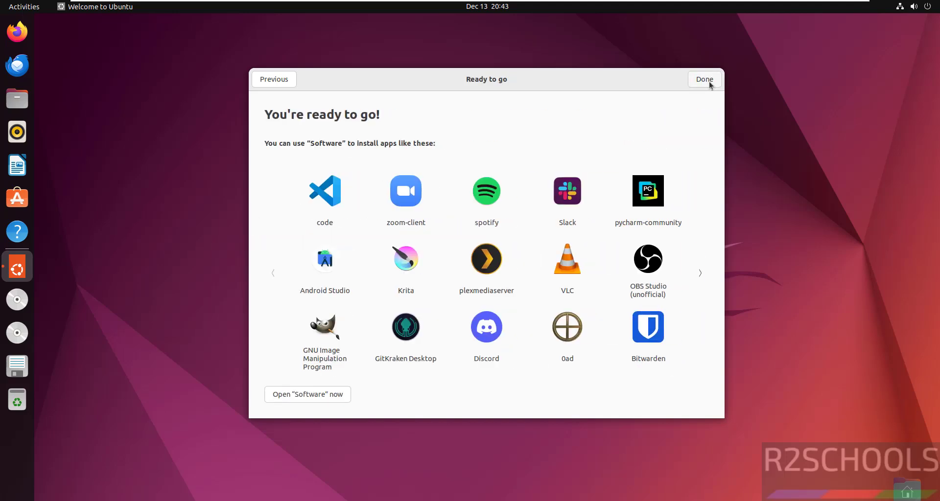
{"action": "left_click", "coordinate": [705, 79]}
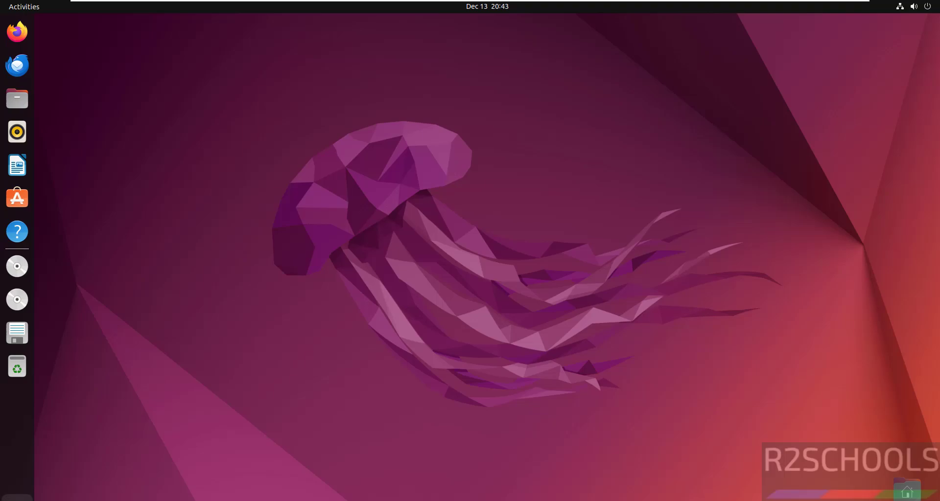
Step: Launch a terminal from the applications grid and open its Preferences
{"action": "left_click", "coordinate": [17, 496]}
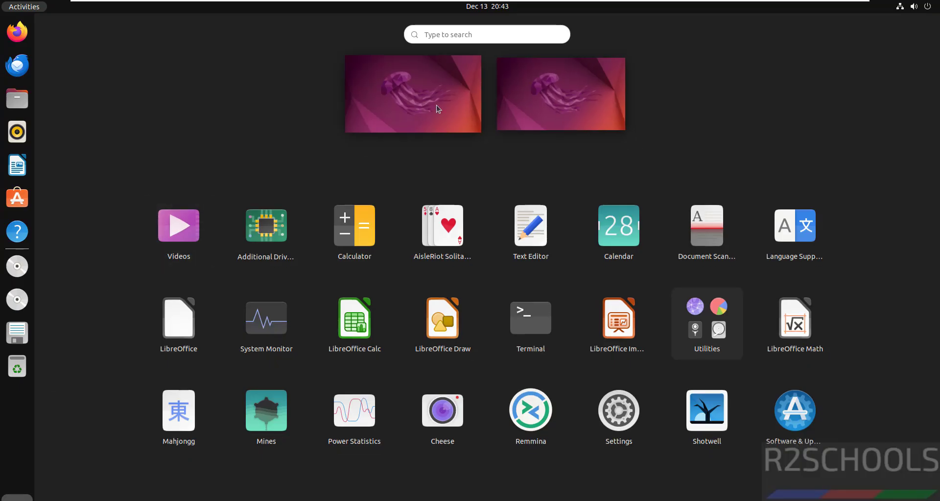
{"action": "left_click", "coordinate": [541, 335]}
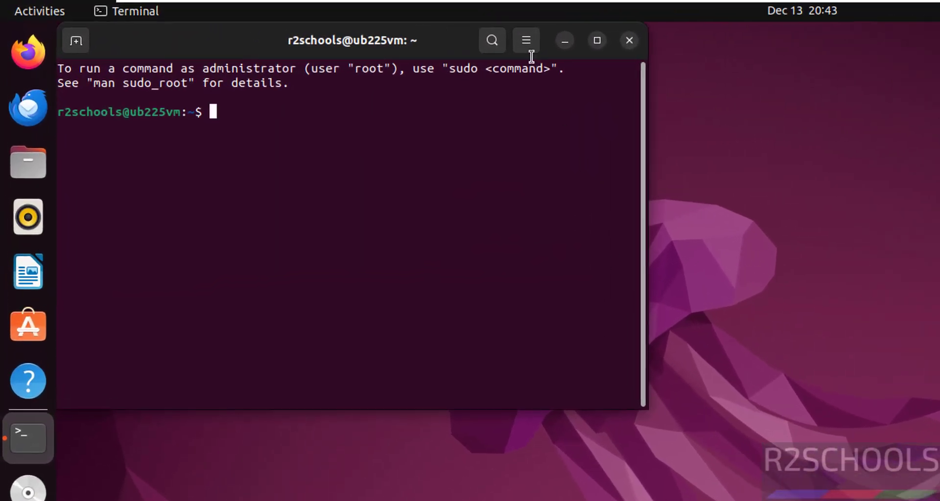
{"action": "left_click", "coordinate": [319, 25]}
{"action": "left_click", "coordinate": [509, 217]}
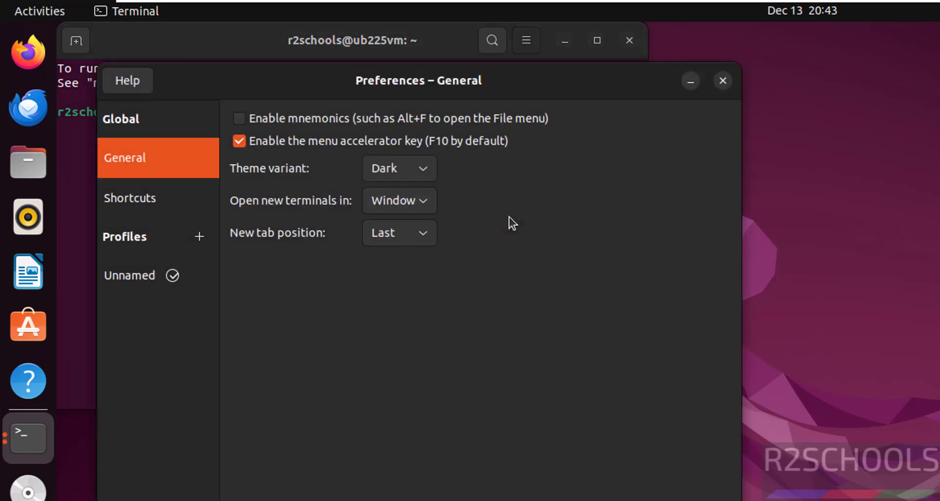
Step: Give the Unnamed profile a custom Monospace 15 font and close Preferences
{"action": "left_click", "coordinate": [151, 282]}
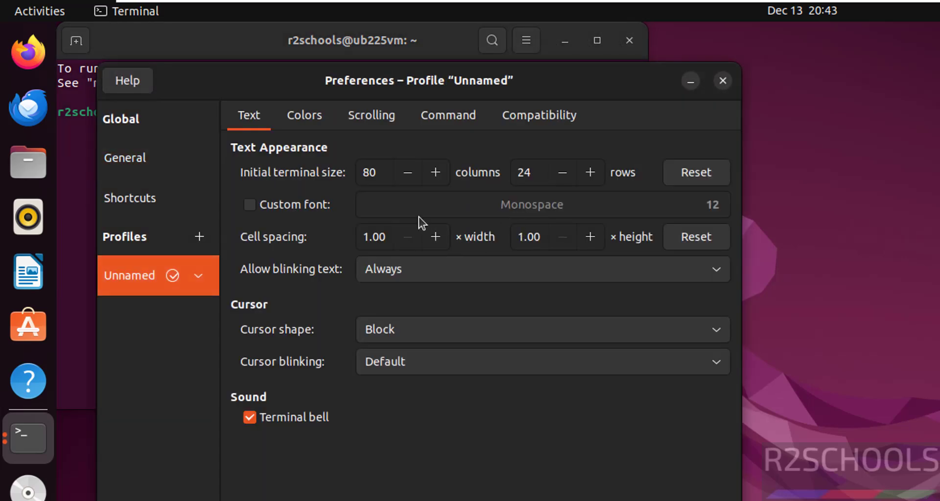
{"action": "left_click", "coordinate": [273, 207]}
{"action": "left_click", "coordinate": [712, 205]}
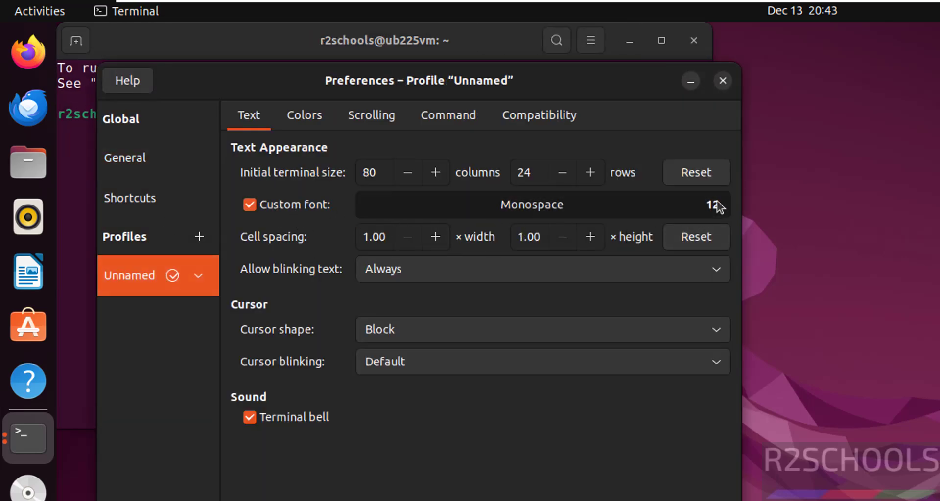
{"action": "left_click", "coordinate": [454, 475]}
{"action": "left_click", "coordinate": [454, 475]}
{"action": "left_click", "coordinate": [454, 474]}
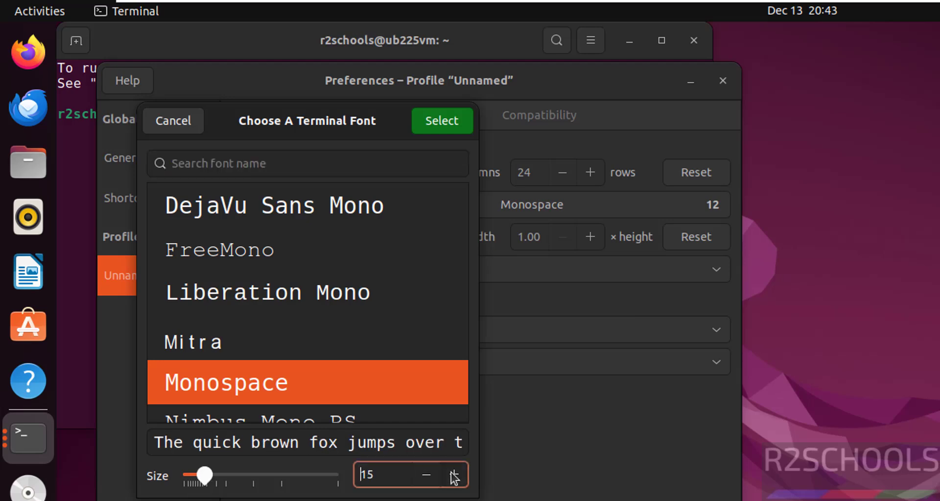
{"action": "left_click", "coordinate": [445, 131]}
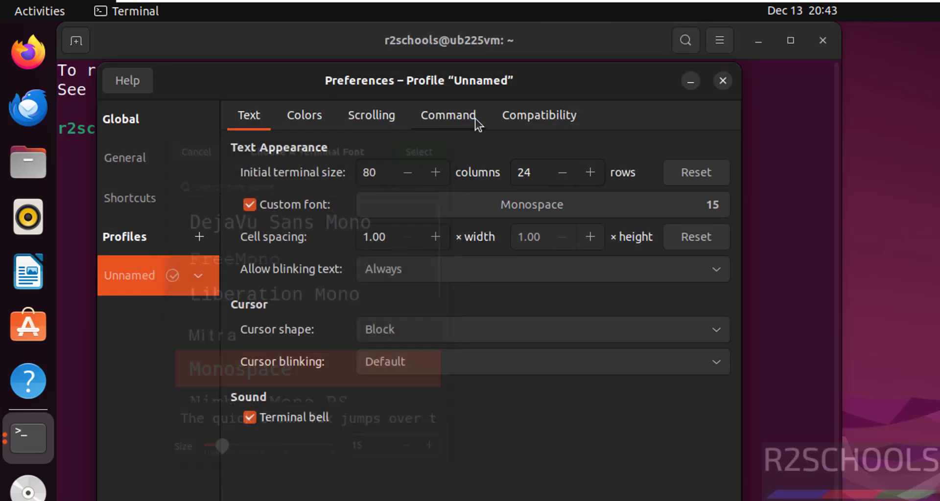
{"action": "left_click", "coordinate": [723, 88]}
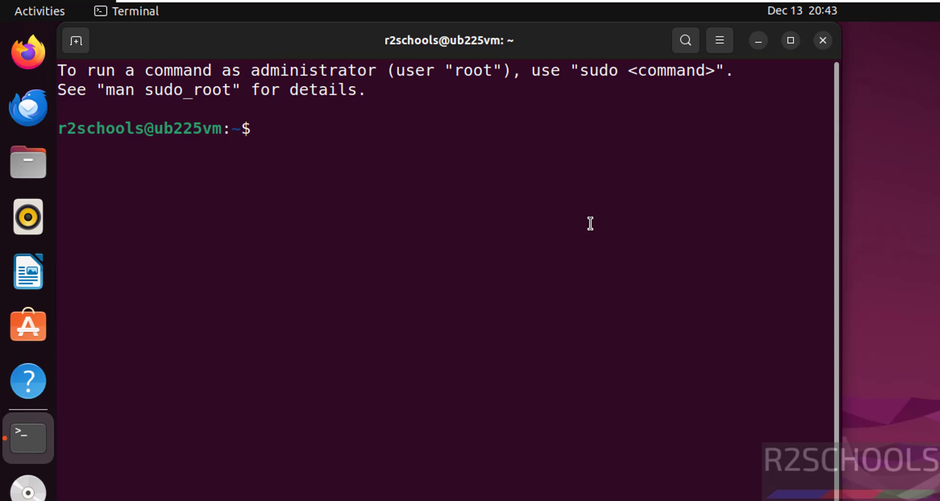
Step: Show /etc/os-release details and try ifconfig, which reports it is missing
{"action": "type", "text": "more /etc/"}
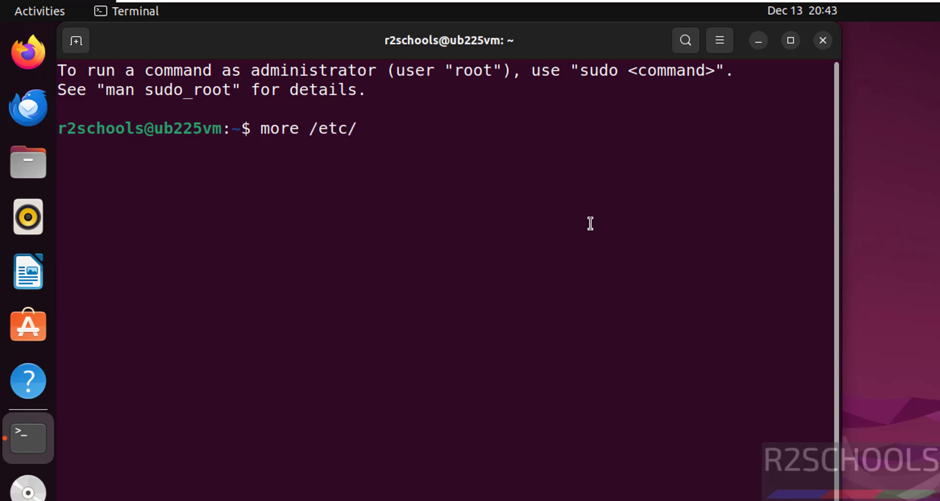
{"action": "type", "text": "os-rel"}
{"action": "key", "text": "Tab"}
{"action": "key", "text": "Return"}
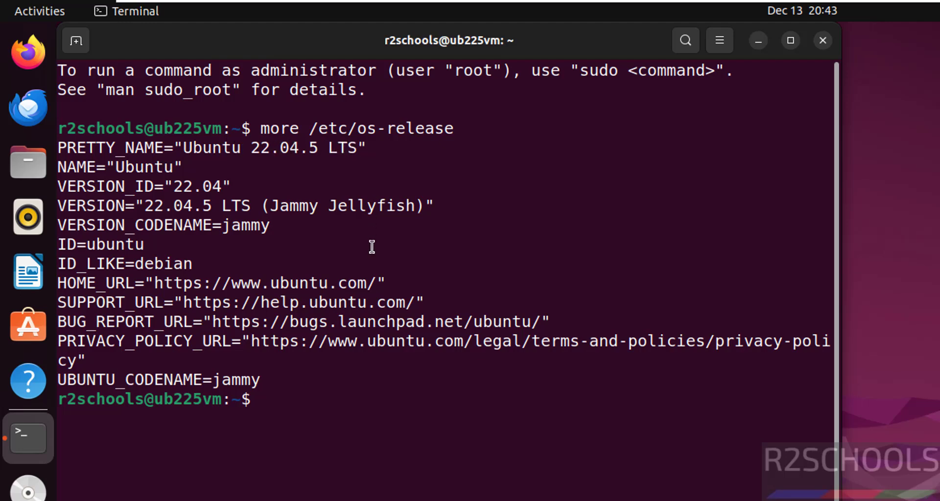
{"action": "type", "text": "ifconfig"}
{"action": "key", "text": "Return"}
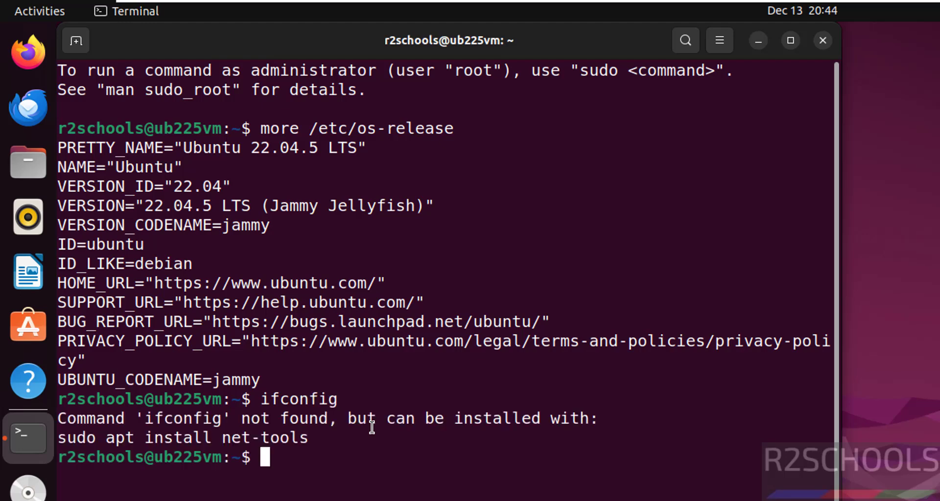
Step: Install net-tools with sudo apt install, entering the sudo password
{"action": "type", "text": "sudo apt "}
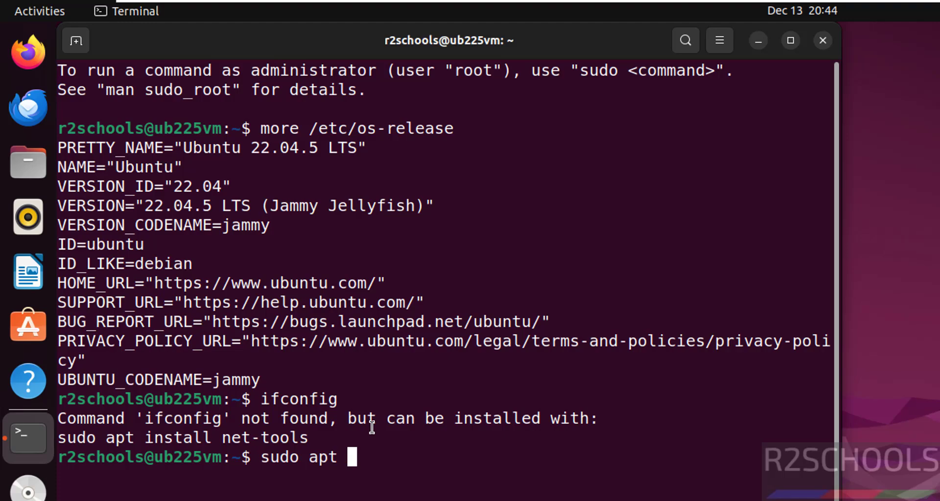
{"action": "type", "text": "install net"}
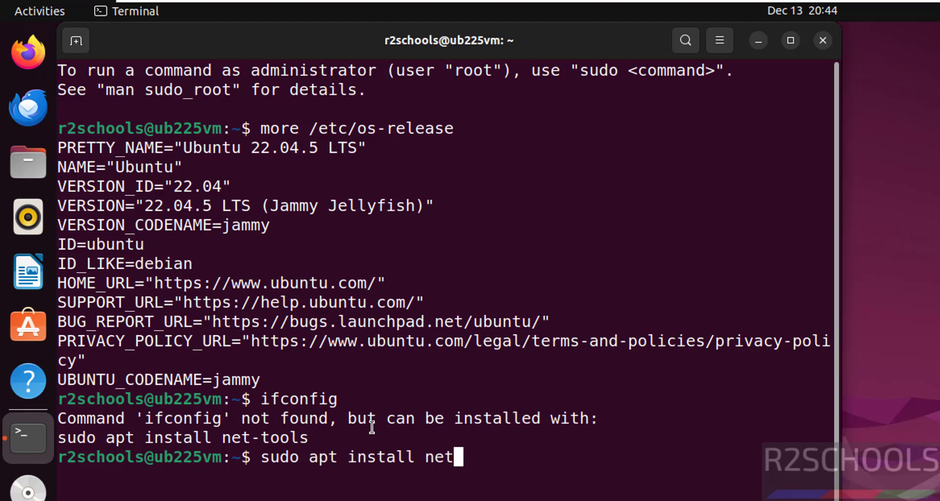
{"action": "type", "text": "-tools"}
{"action": "key", "text": "Return"}
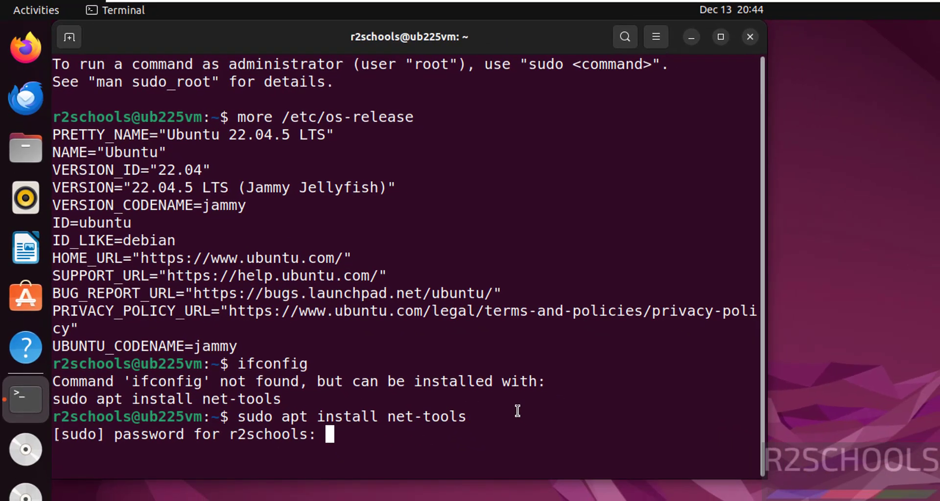
{"action": "key", "text": "Return"}
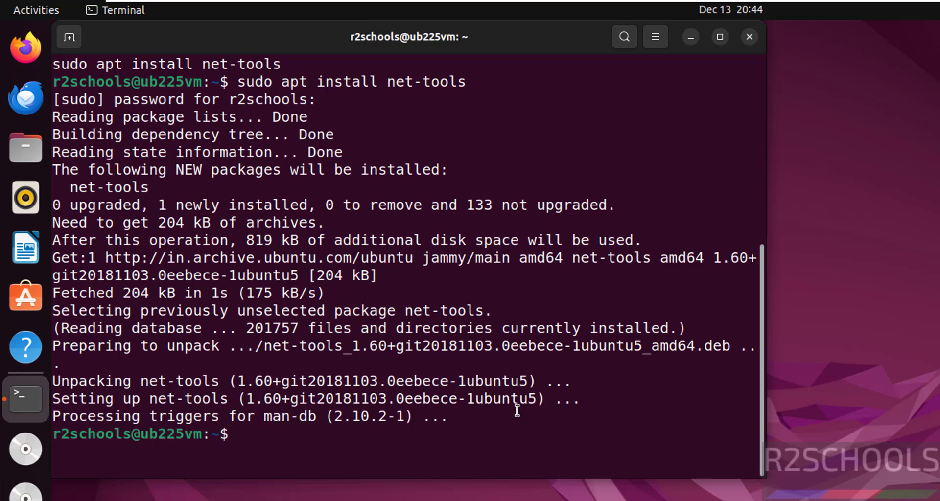
Step: Clear the screen and confirm IP 192.168.106.147 in both ip addr and ifconfig output
{"action": "key", "text": "ctrl+l"}
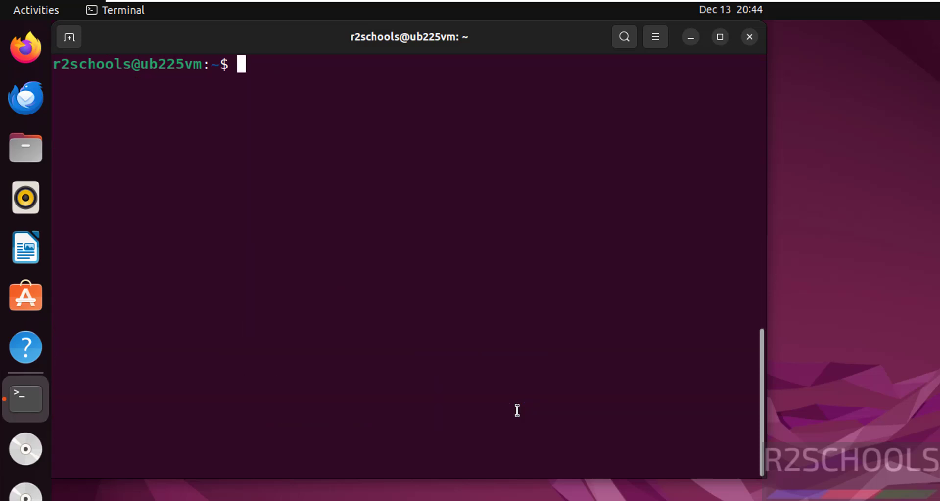
{"action": "type", "text": "ip addr"}
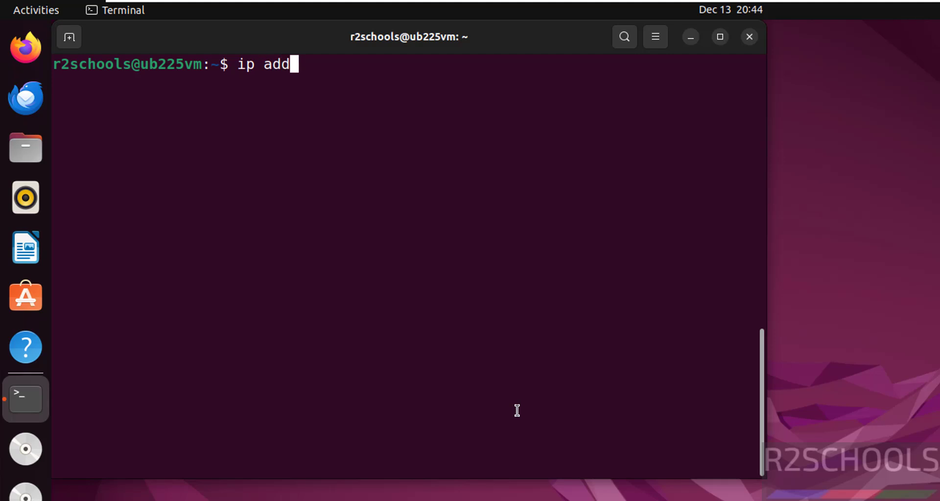
{"action": "key", "text": "Return"}
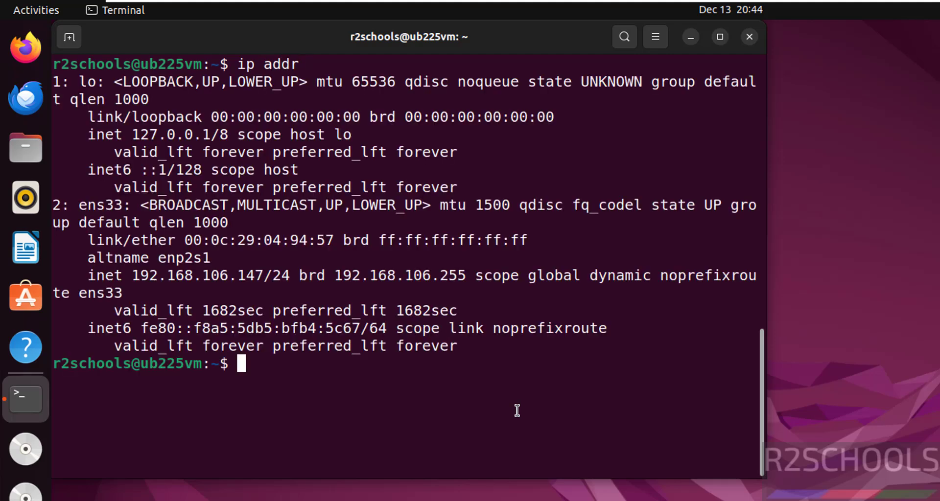
{"action": "left_click_drag", "start_coordinate": [133, 276], "coordinate": [262, 275]}
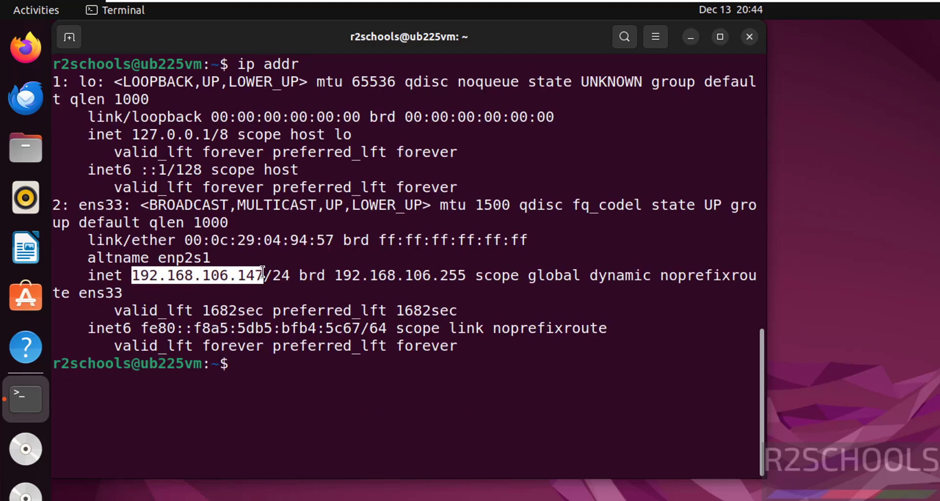
{"action": "type", "text": "ifconfig"}
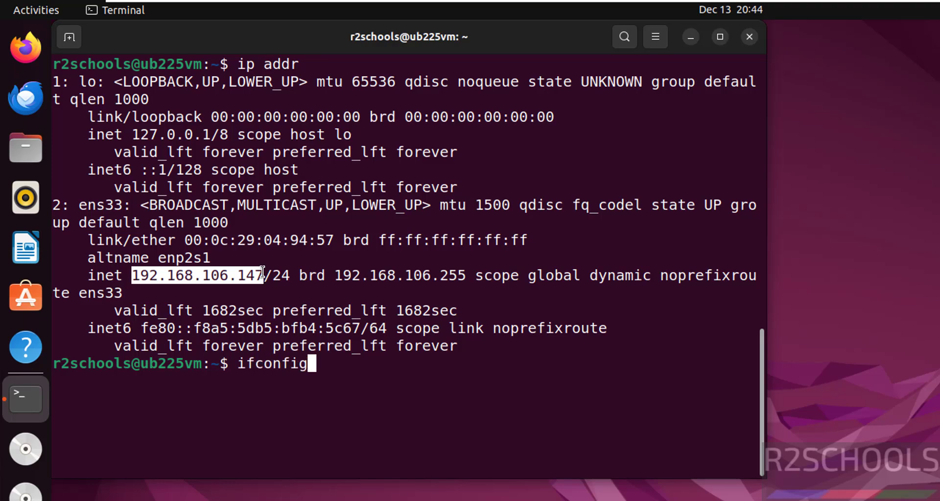
{"action": "key", "text": "Return"}
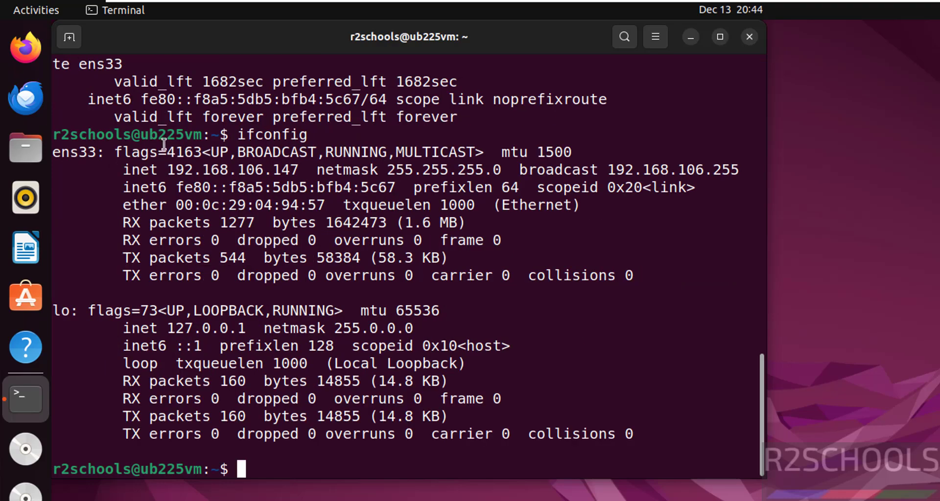
{"action": "left_click_drag", "start_coordinate": [167, 169], "coordinate": [292, 168]}
Step: Run sudo apt update && sudo apt upgrade and confirm the 133-package upgrade
{"action": "key", "text": "ctrl+l"}
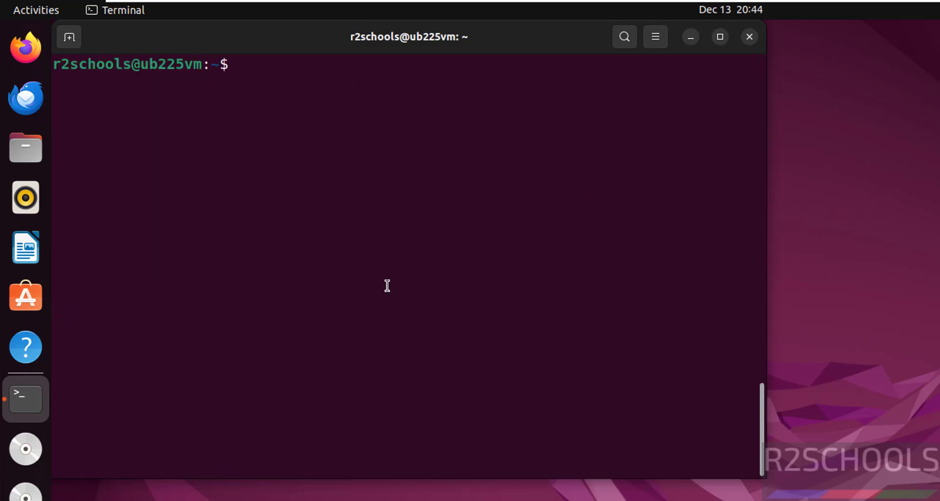
{"action": "type", "text": "sudo apt "}
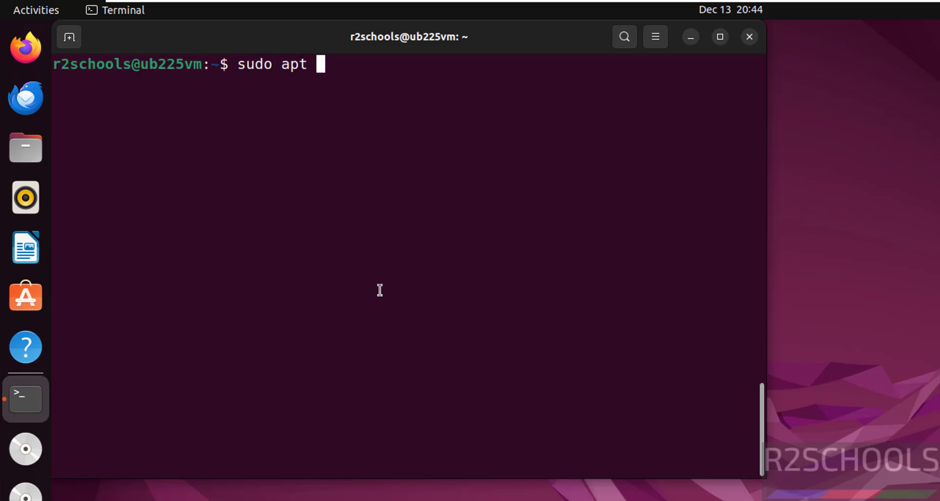
{"action": "type", "text": "update "}
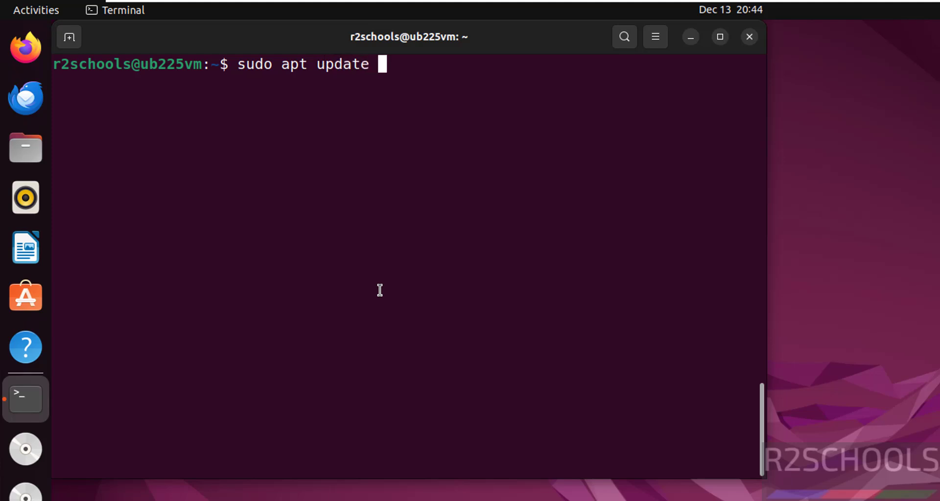
{"action": "type", "text": "&& sudo "}
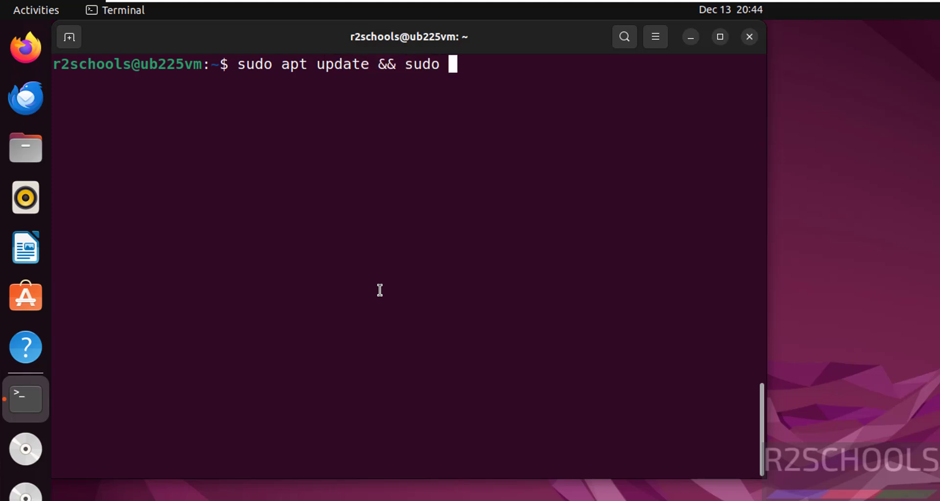
{"action": "type", "text": "sapt "}
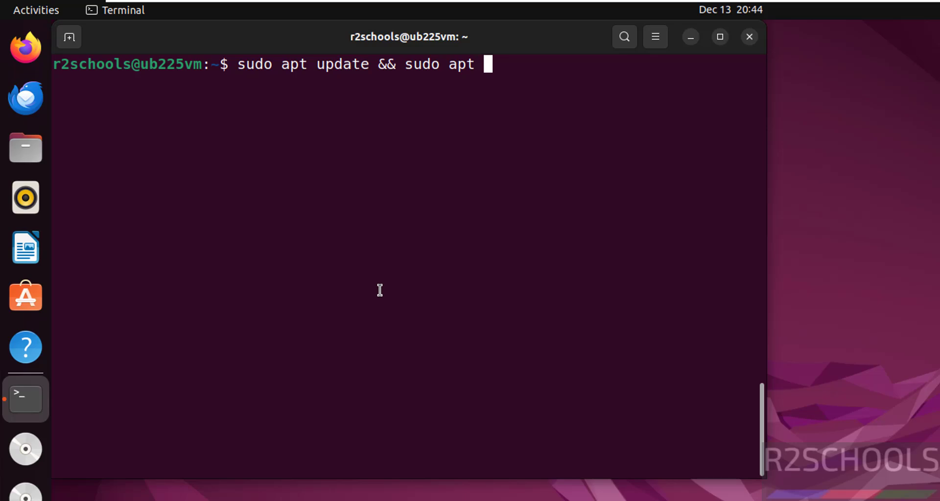
{"action": "type", "text": "upgrade"}
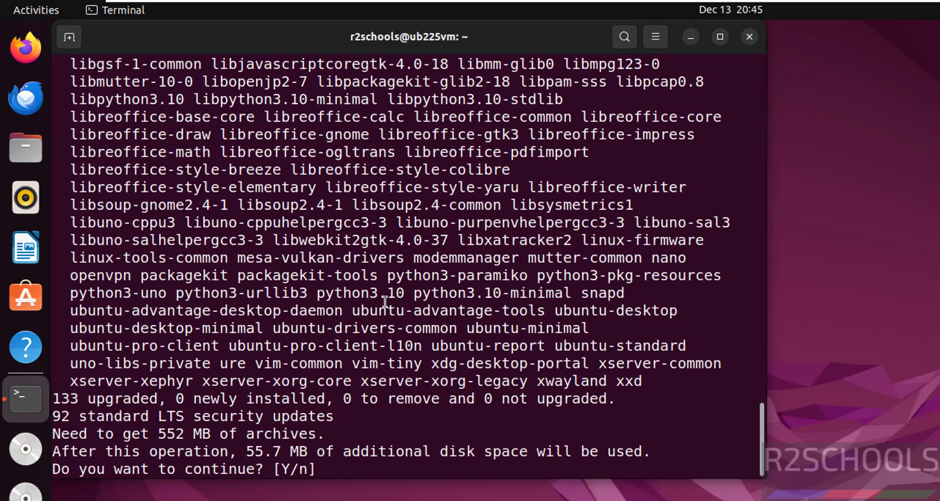
{"action": "type", "text": "y"}
{"action": "key", "text": "Return"}
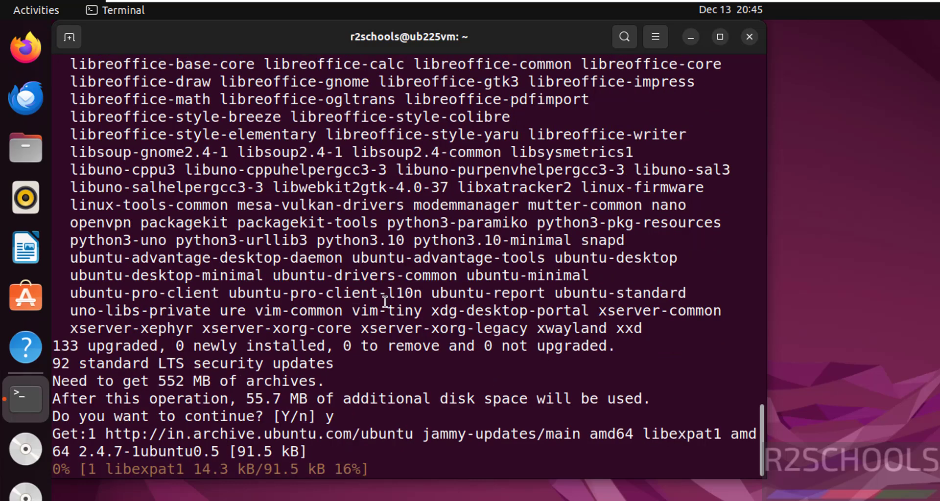